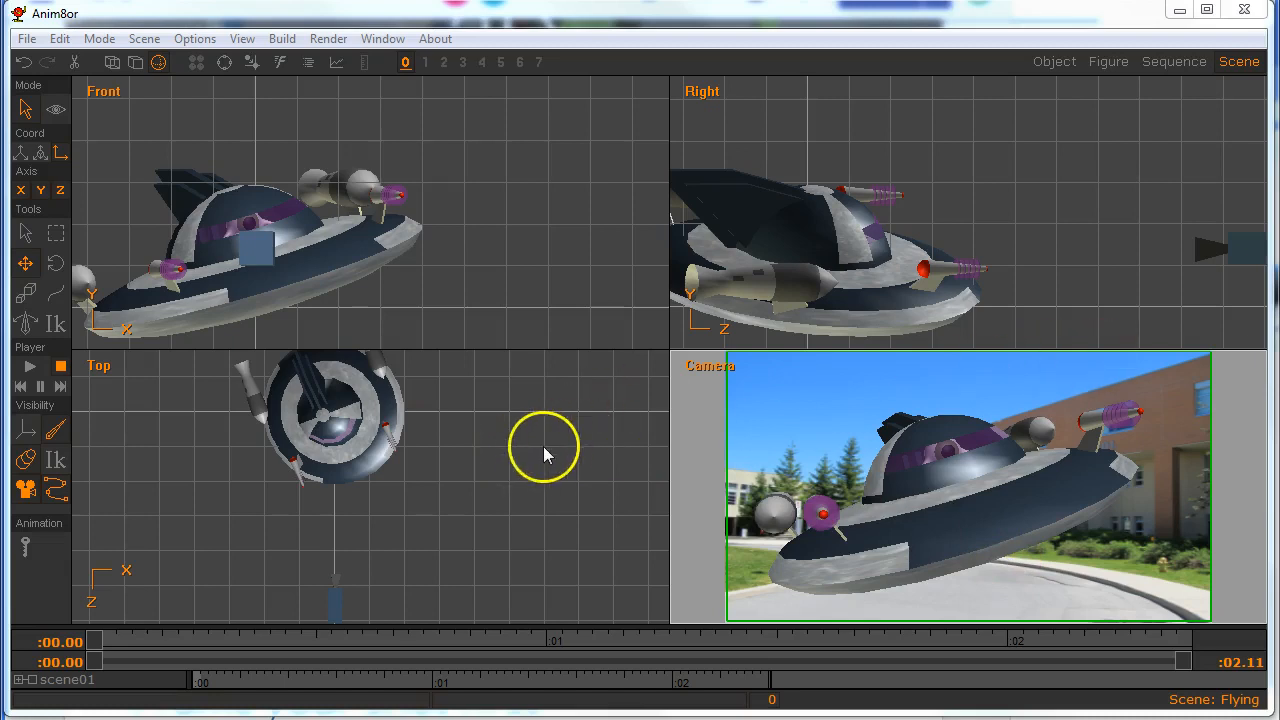
Add a new light to the scene and name it Sun.
left_click(512, 449)
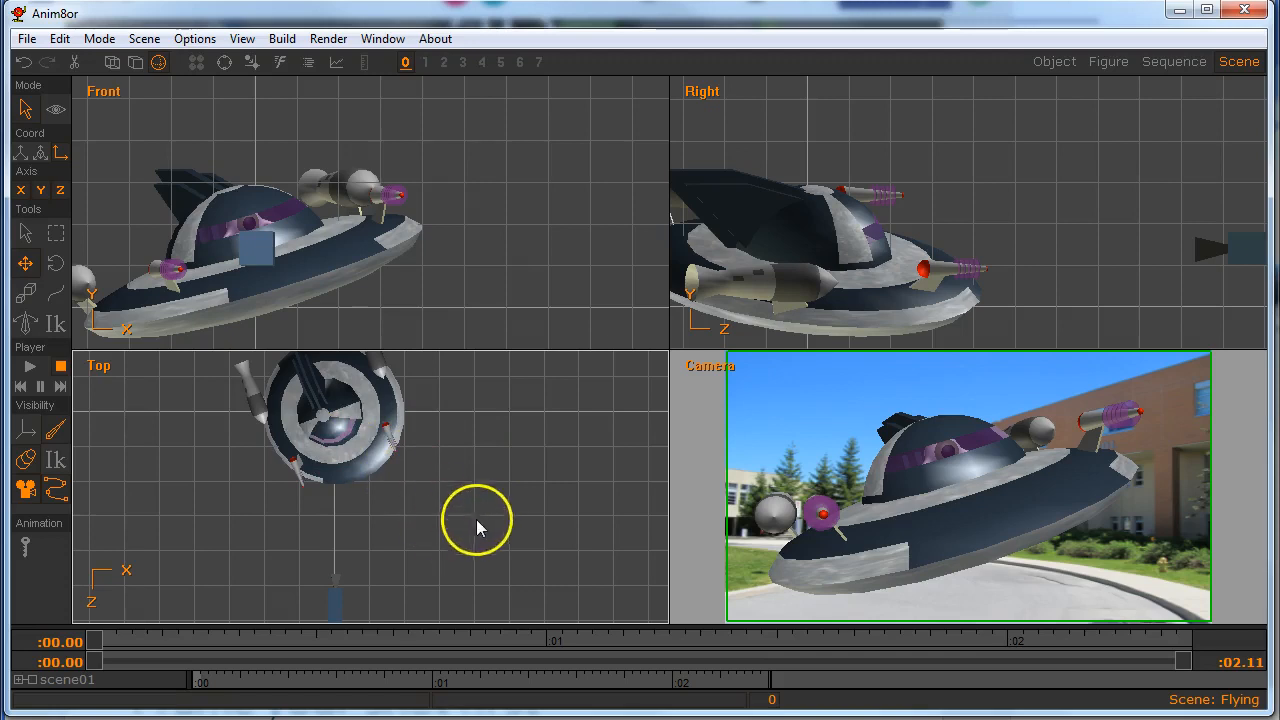
left_click(282, 38)
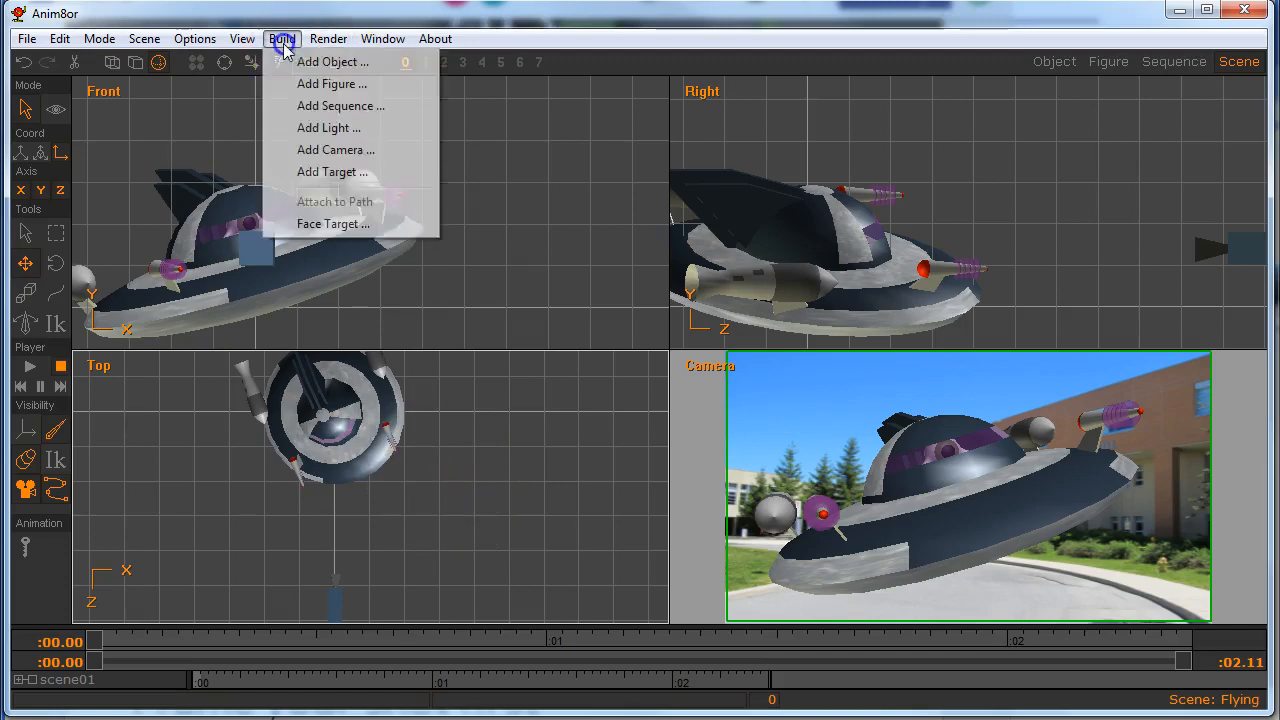
left_click(316, 128)
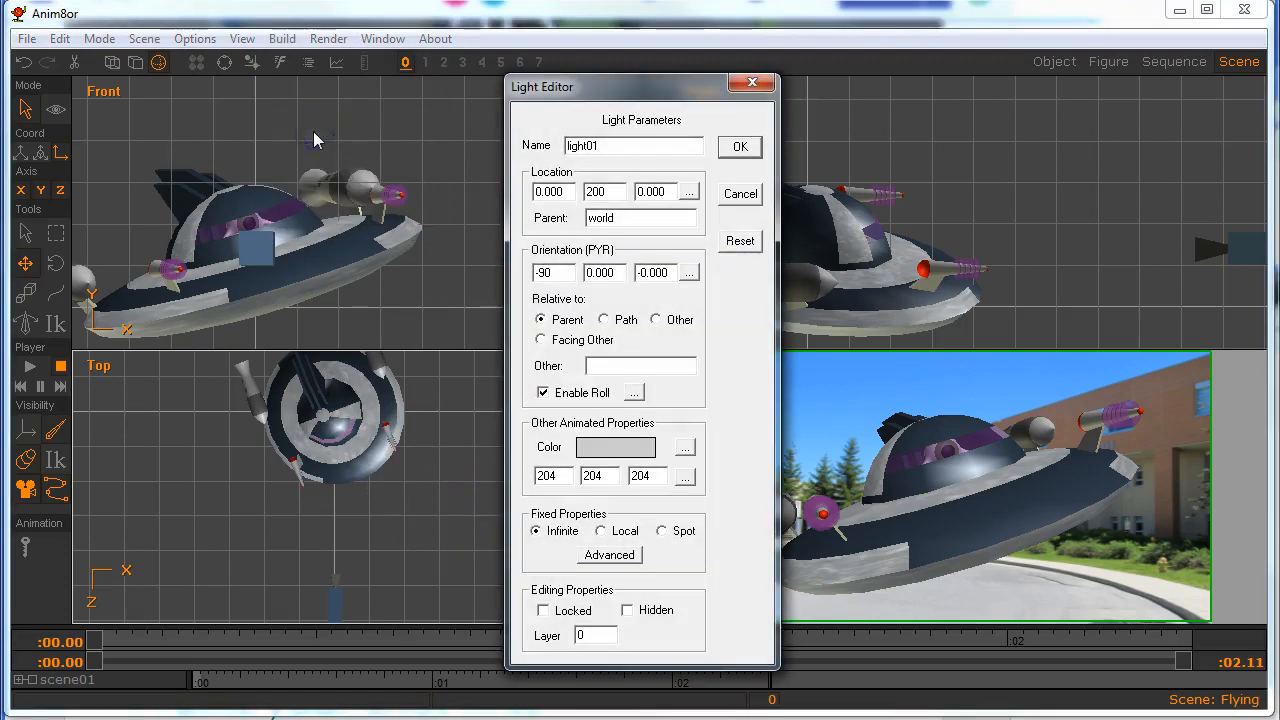
left_click_drag(625, 142, 490, 138)
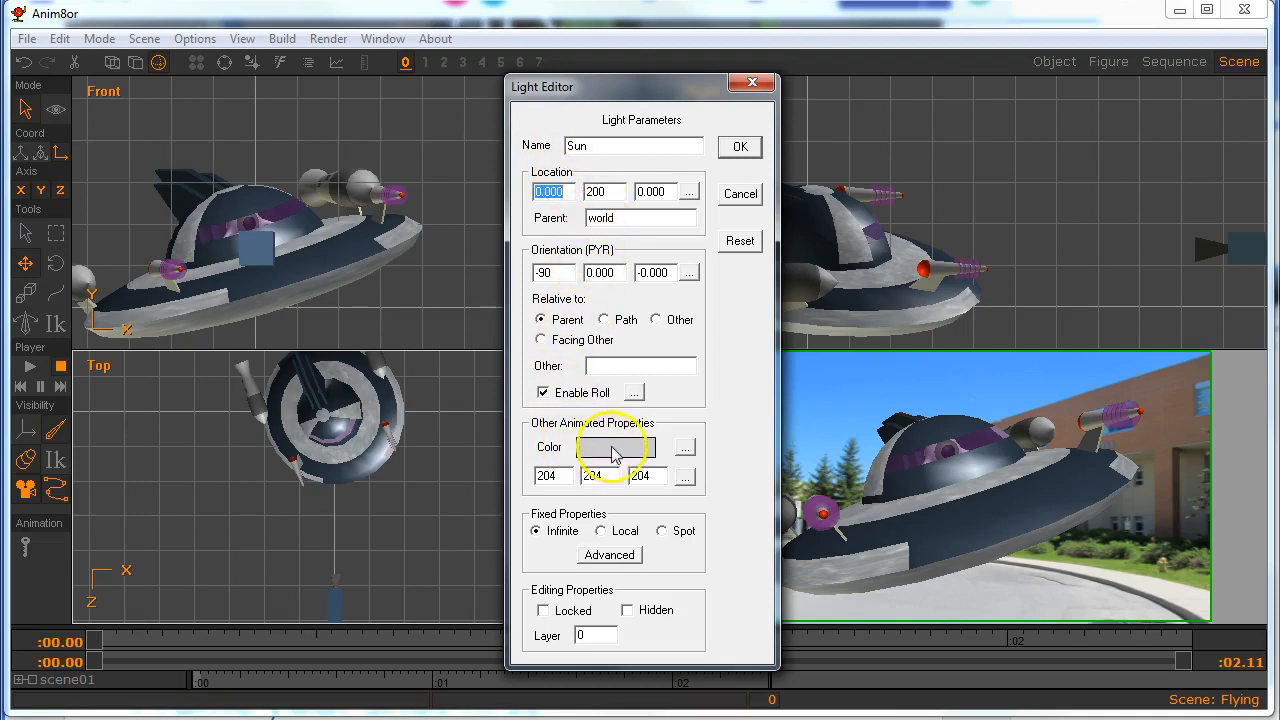
Give the Sun light a bright, slightly yellow colour of RGB 248, 249, 237 and confirm the light.
left_click(685, 448)
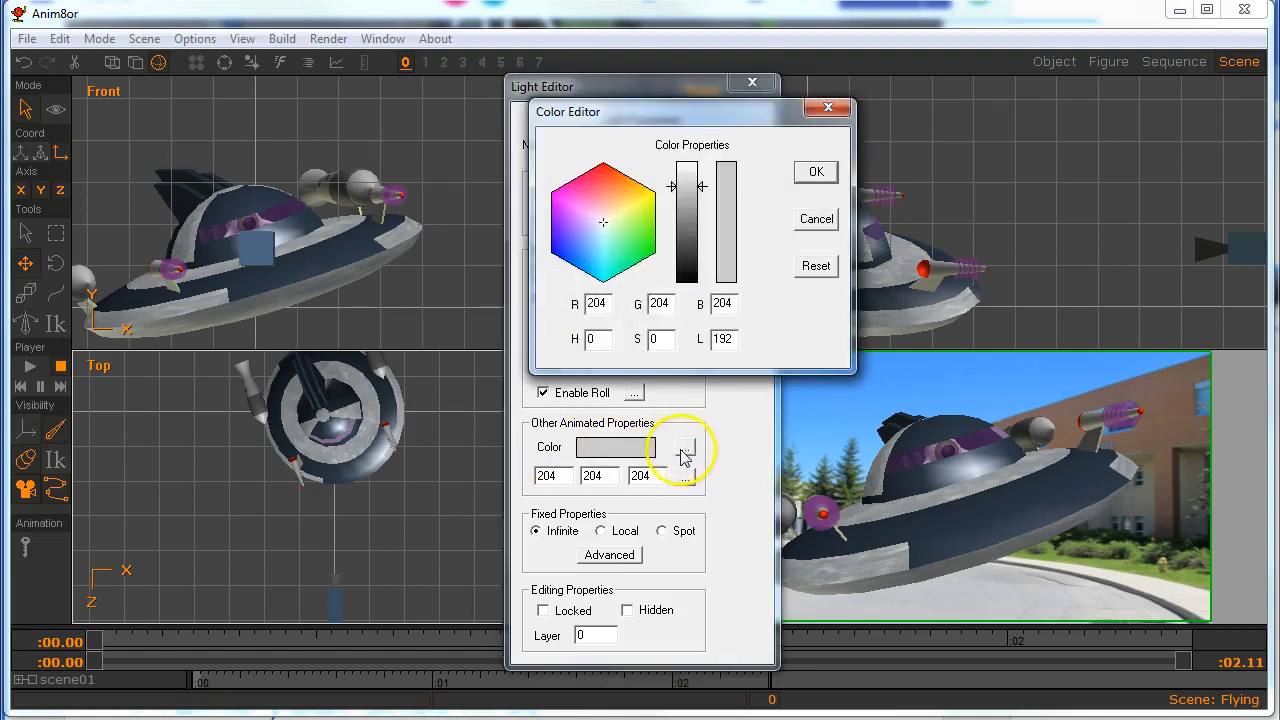
left_click_drag(705, 192, 702, 172)
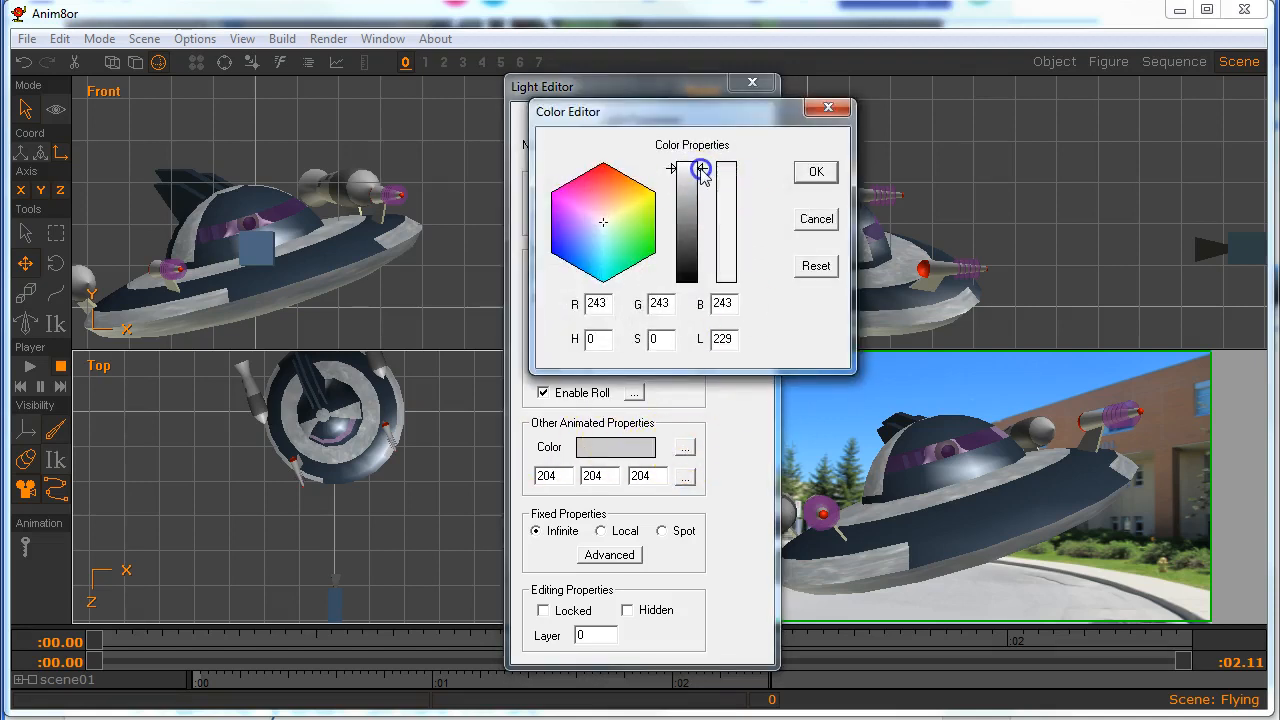
left_click_drag(603, 216, 630, 209)
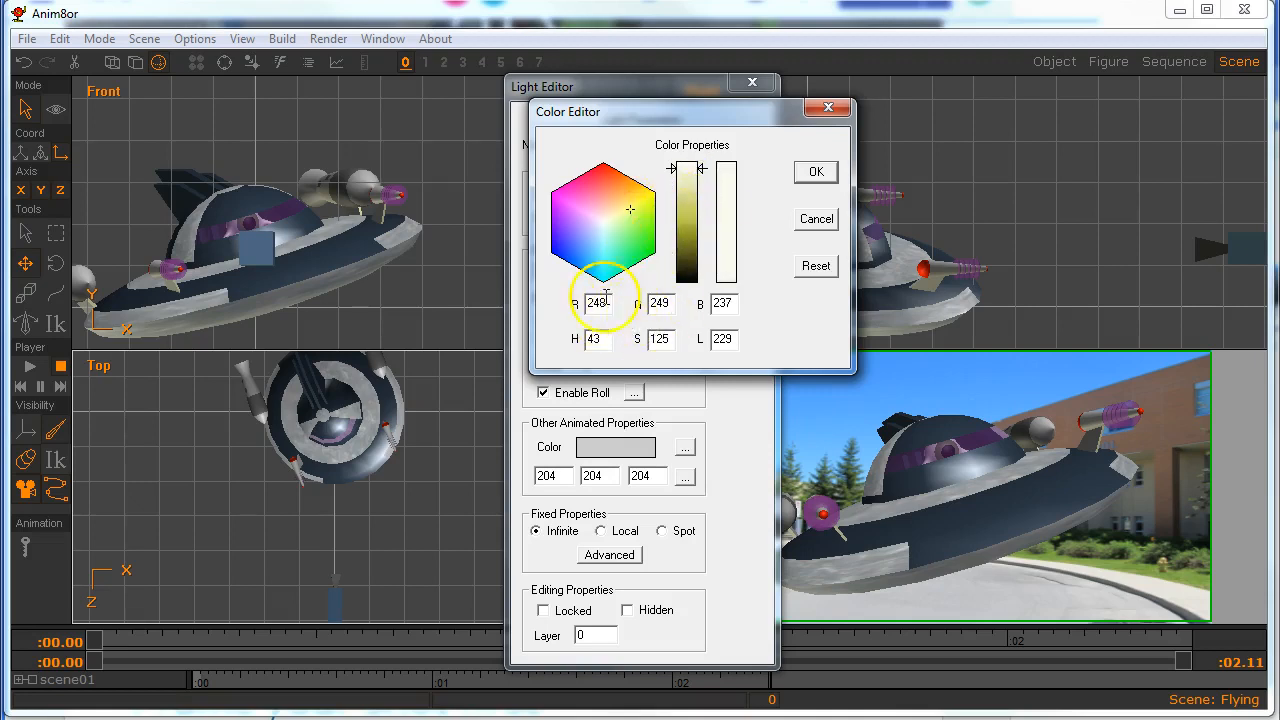
left_click(814, 171)
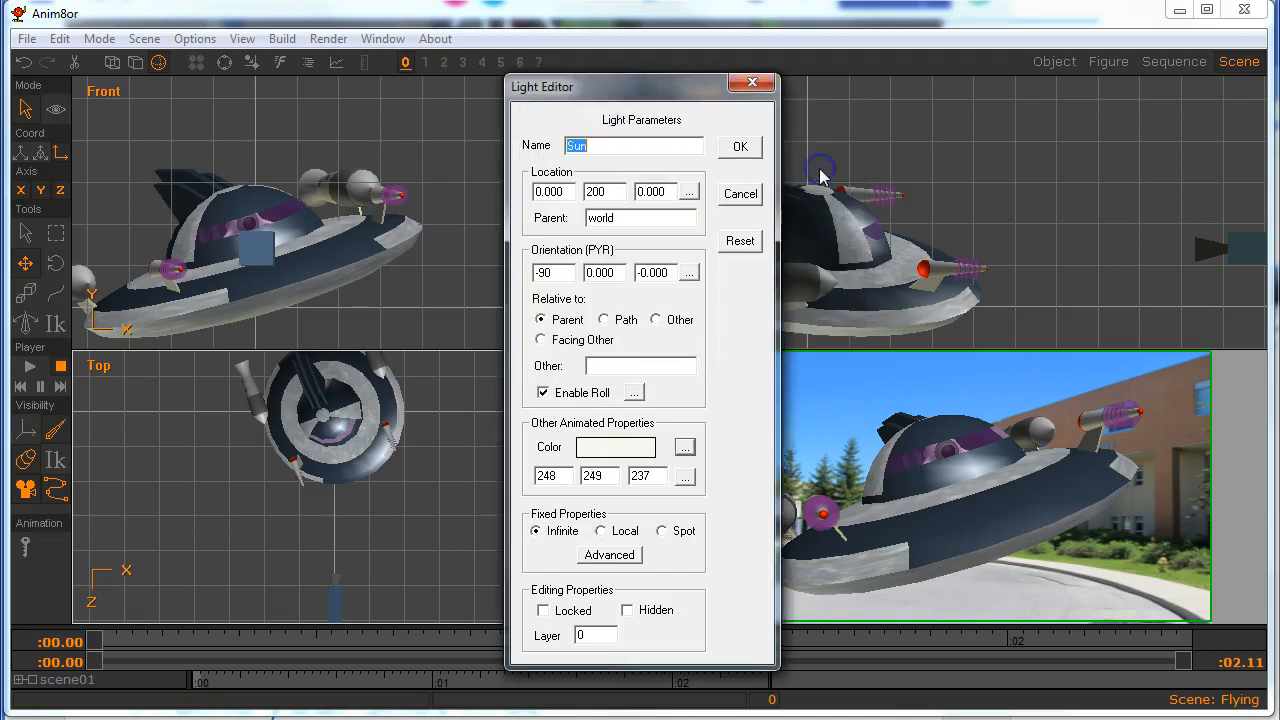
left_click(739, 148)
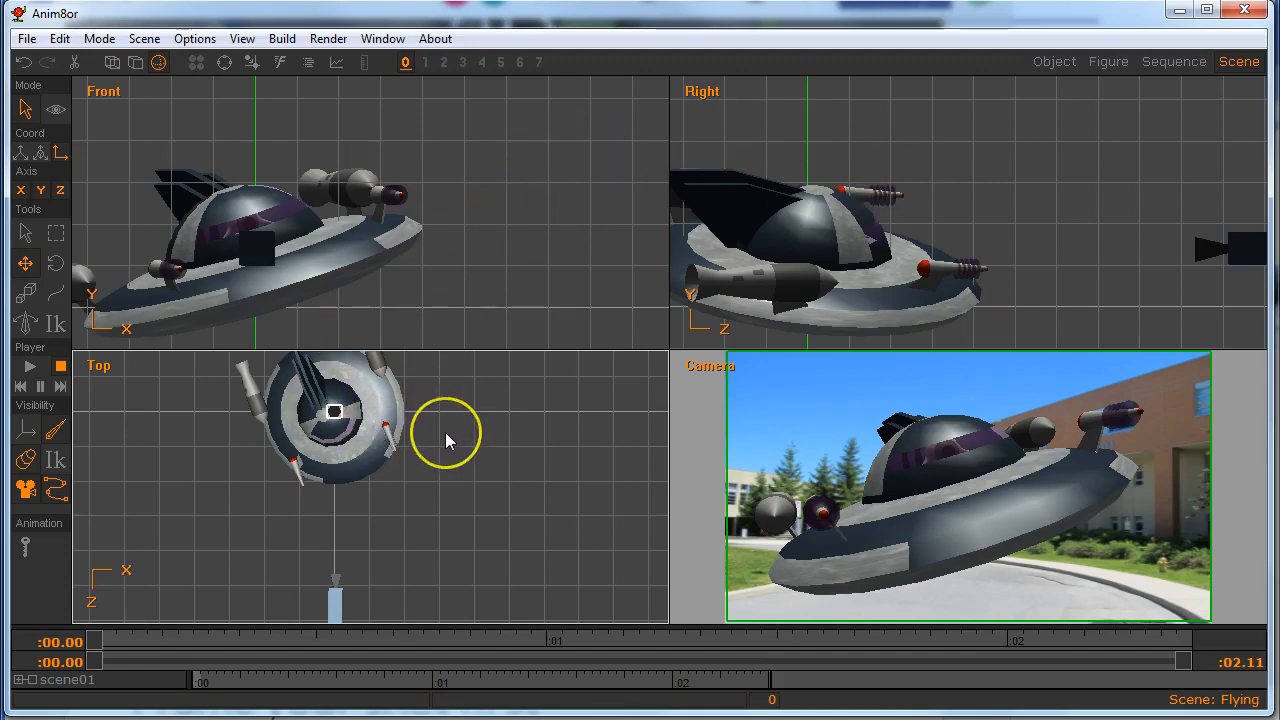
Review the Sun light's parameters, including its Infinite light type.
key("Home")
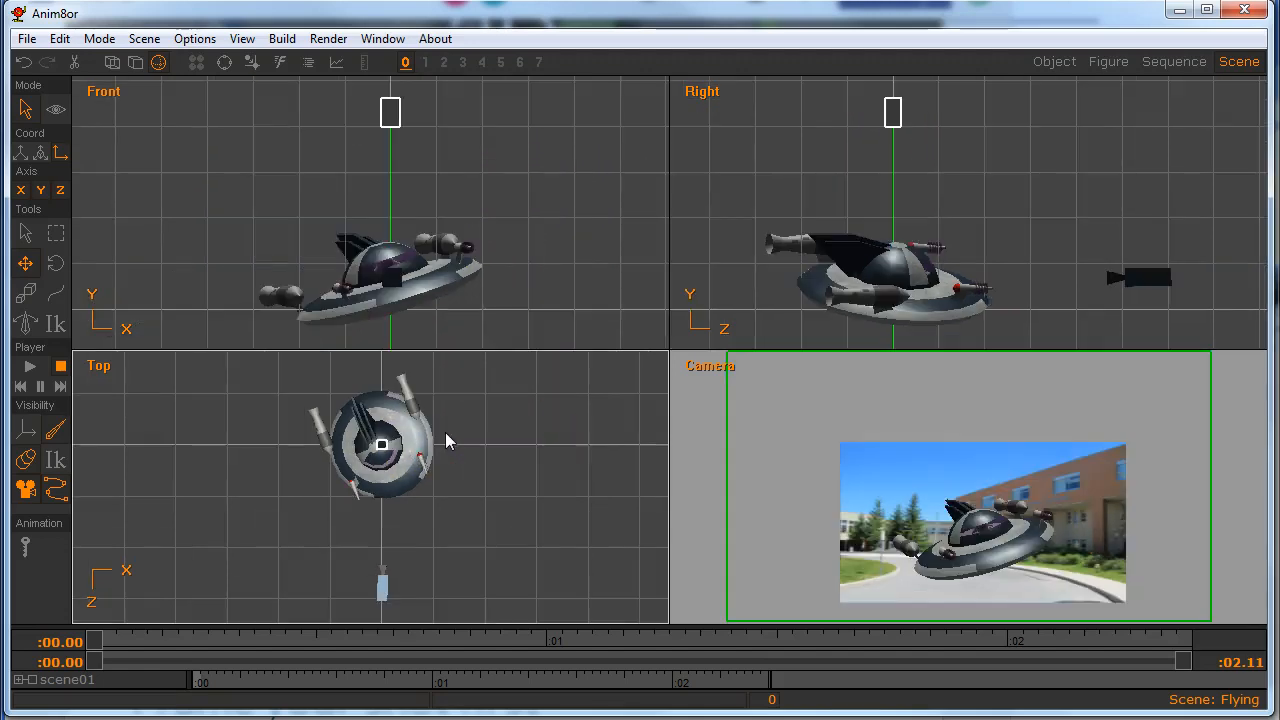
double_click(391, 116)
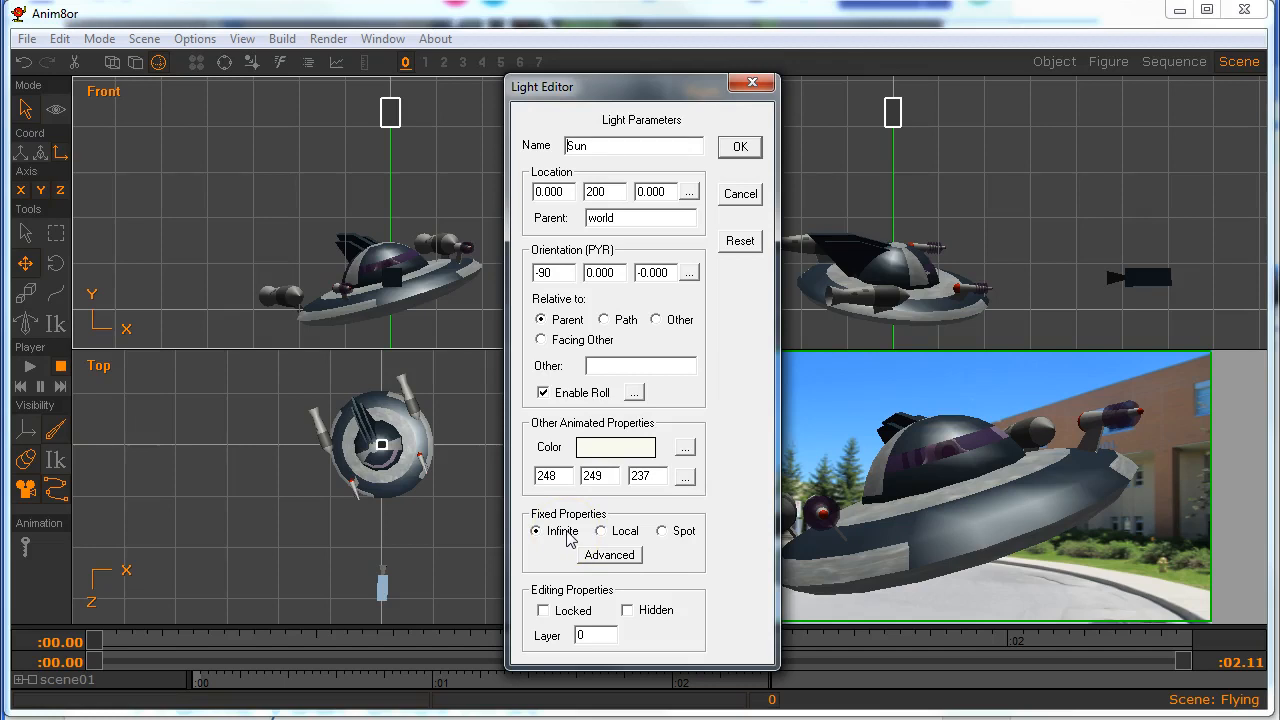
left_click(740, 147)
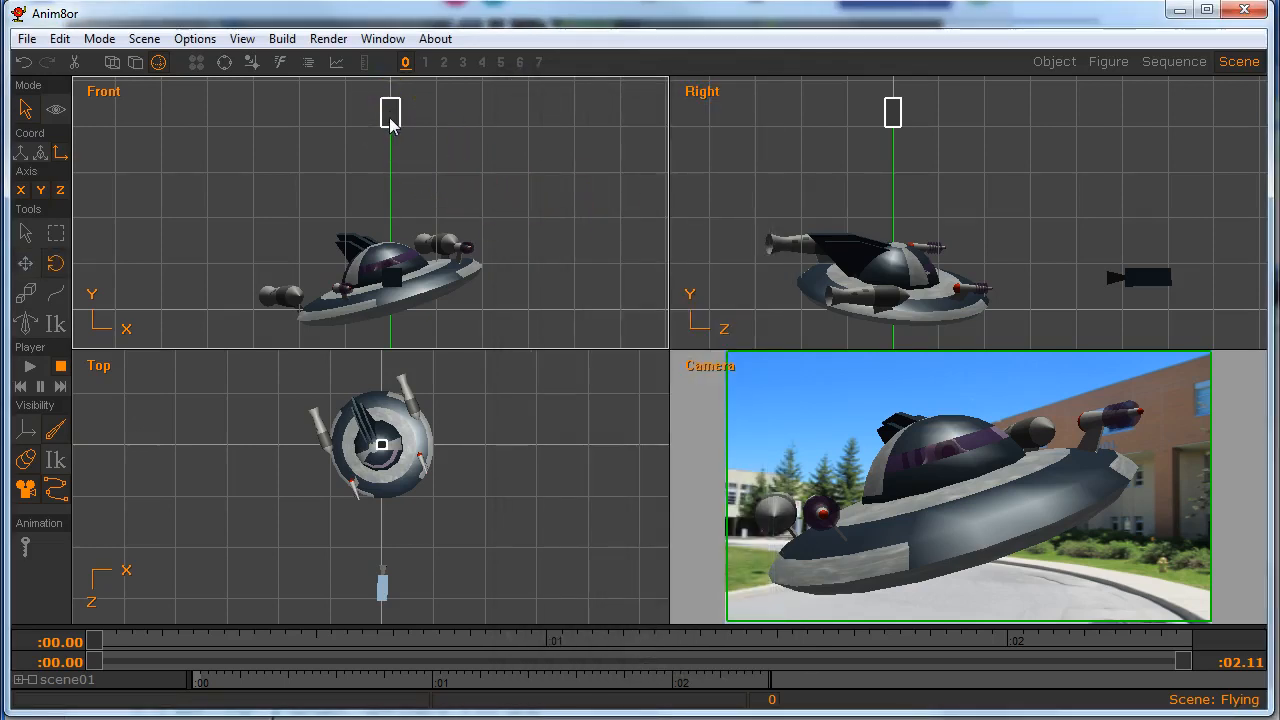
Rotate the Sun light in the front and right views to an orientation of about (-84, 37, 37).
left_click(393, 114)
mouse_move(393, 114)
left_mouse_down()
mouse_move(326, 117)
mouse_move(406, 120)
mouse_move(422, 130)
mouse_move(329, 123)
mouse_move(371, 117)
mouse_move(423, 134)
mouse_move(314, 137)
mouse_move(336, 133)
left_mouse_up()
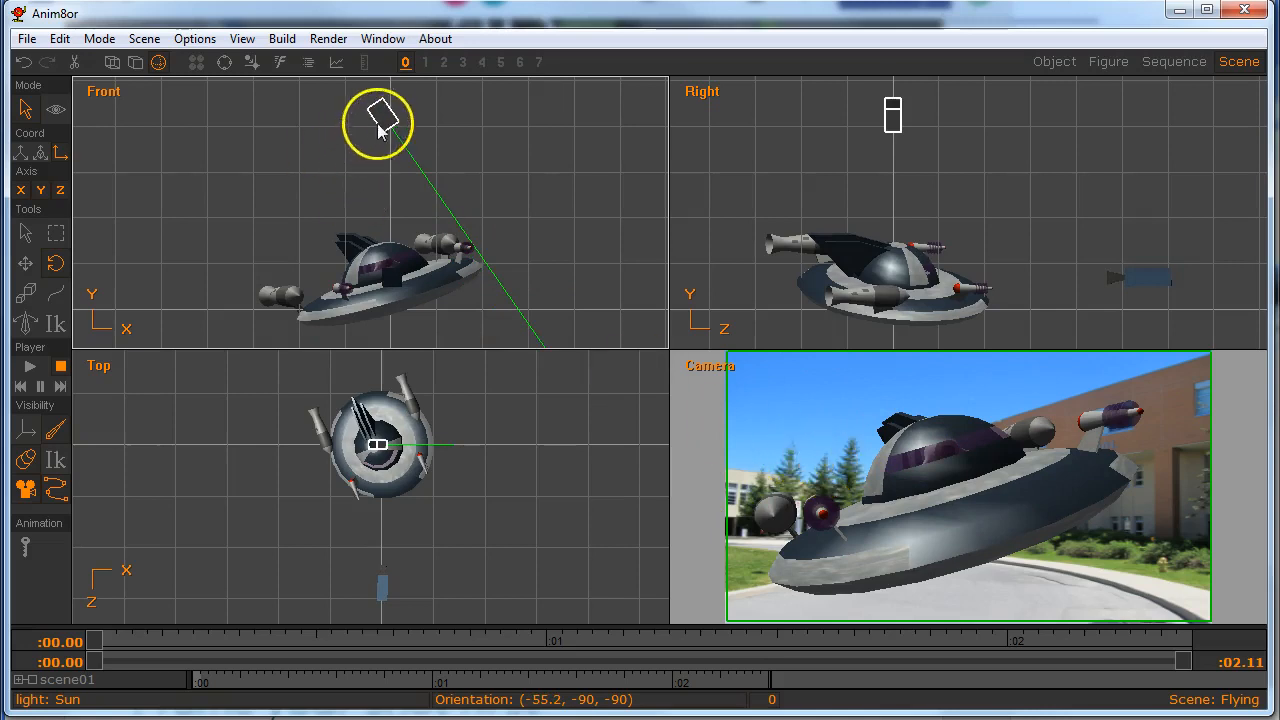
mouse_move(381, 114)
left_mouse_down()
mouse_move(483, 120)
mouse_move(430, 121)
left_mouse_up()
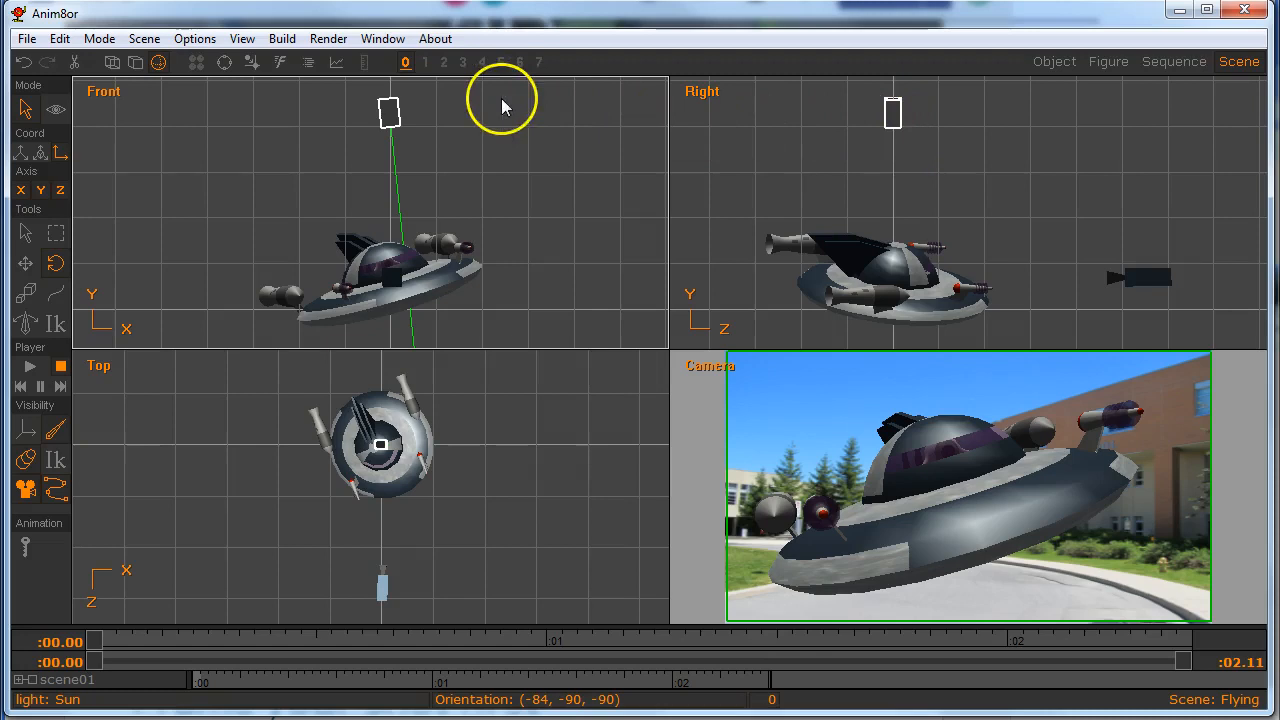
left_click_drag(387, 97, 405, 107)
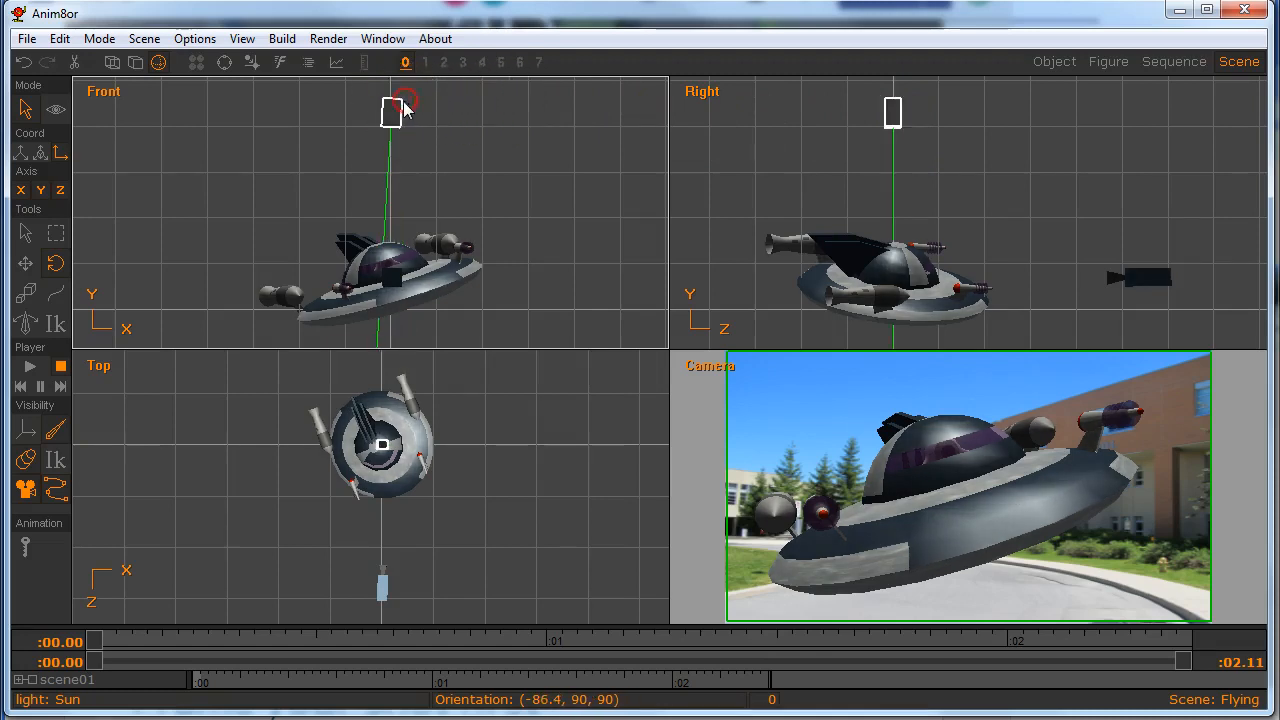
left_click_drag(893, 117, 885, 110)
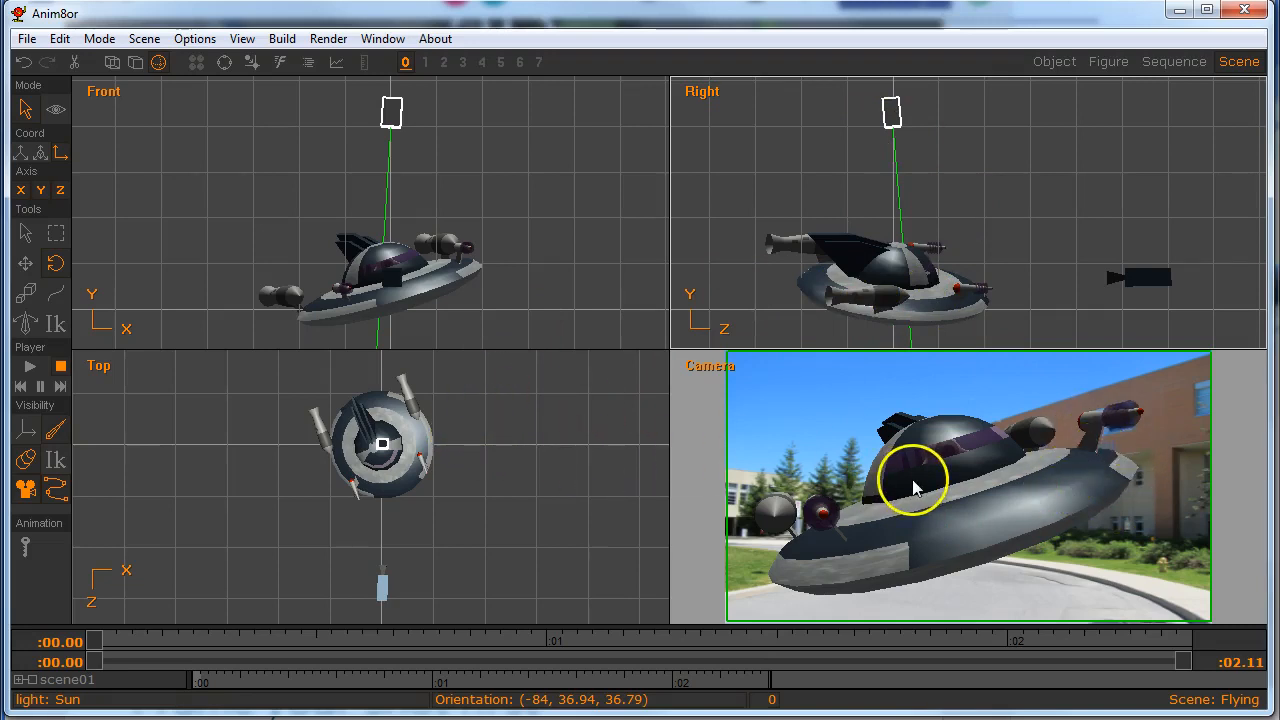
Inspect the lighting on the spaceship from several angles in the enlarged camera view, then restore the original camera angle and four-view layout.
left_click(697, 461)
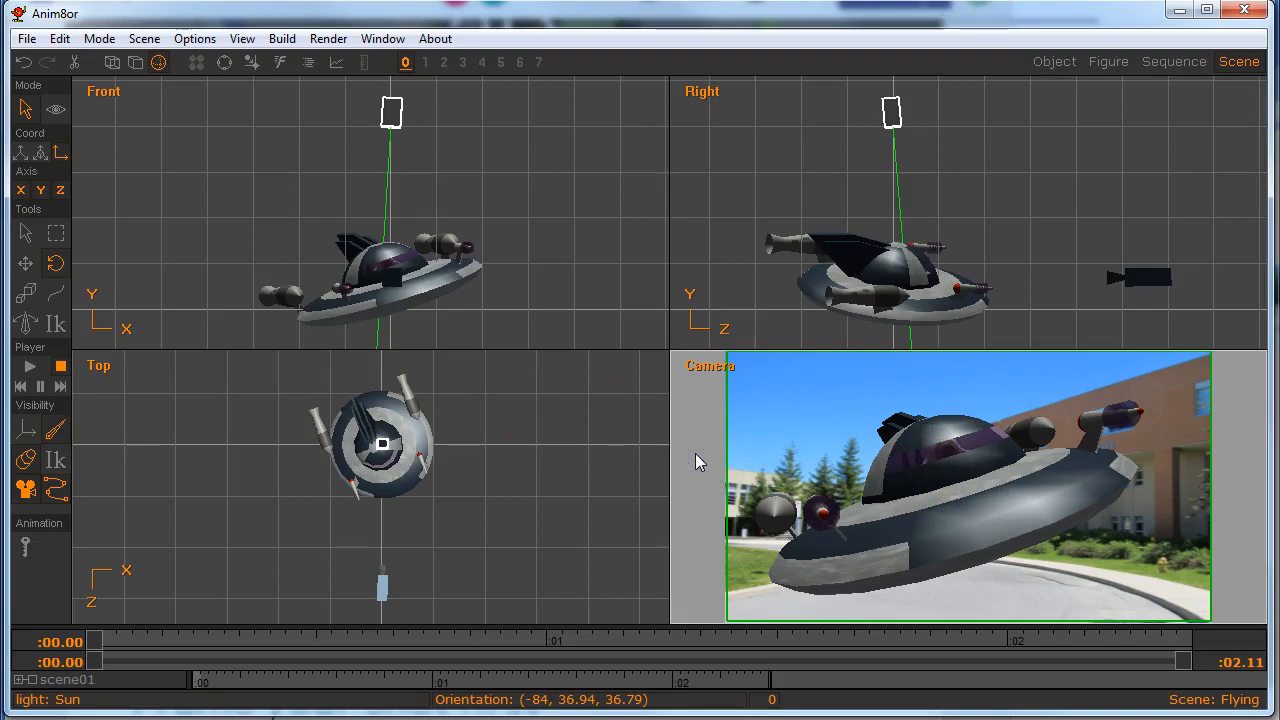
key("Return")
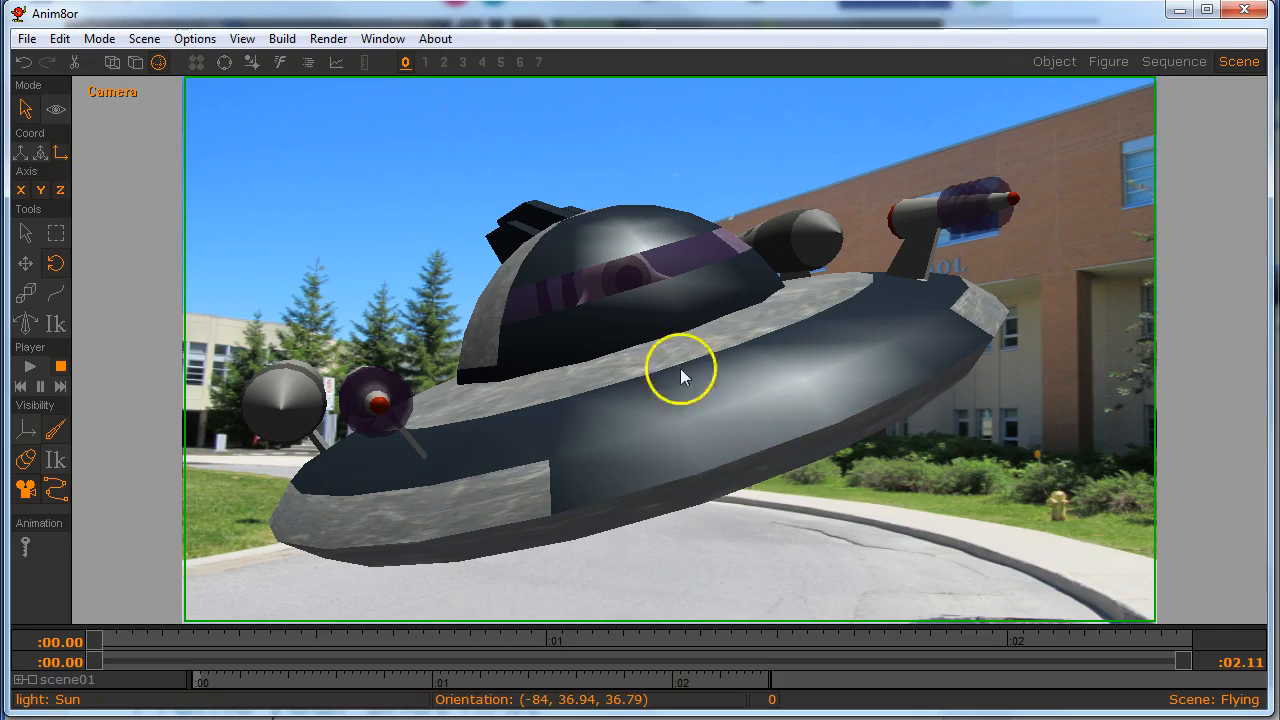
key("ctrl+r")
left_click_drag(658, 364, 548, 374)
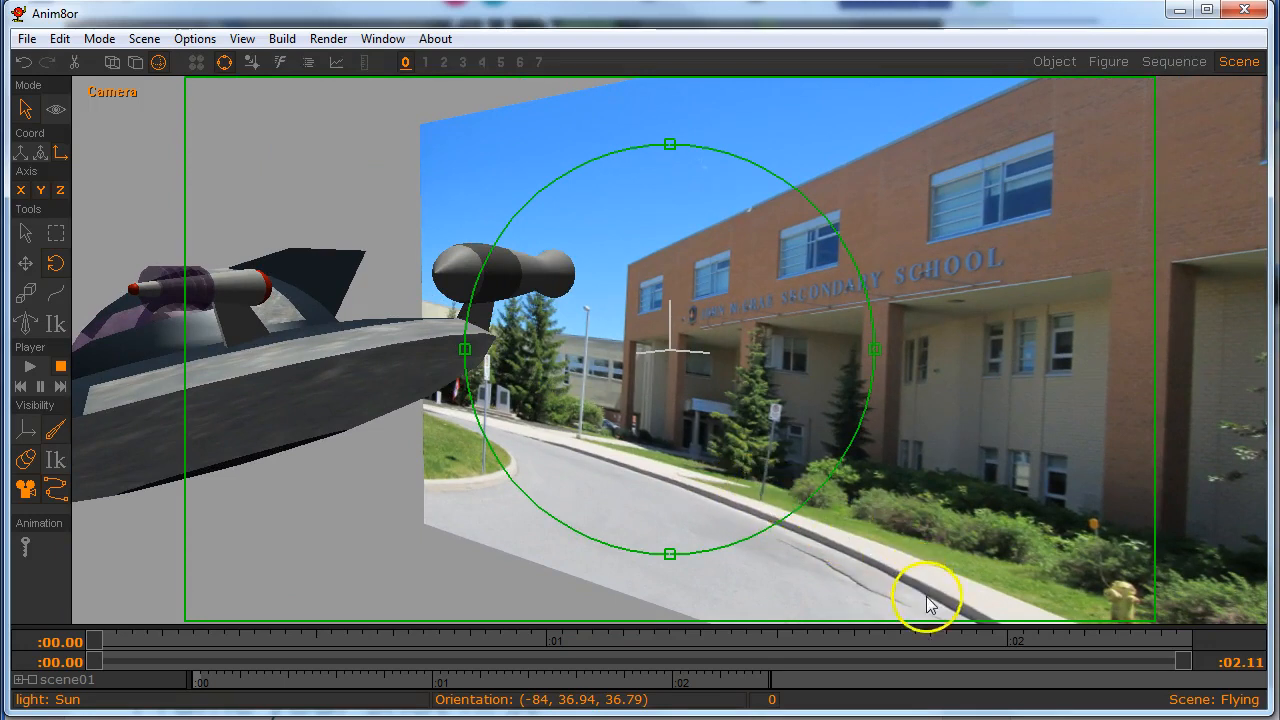
left_click_drag(563, 446, 707, 452)
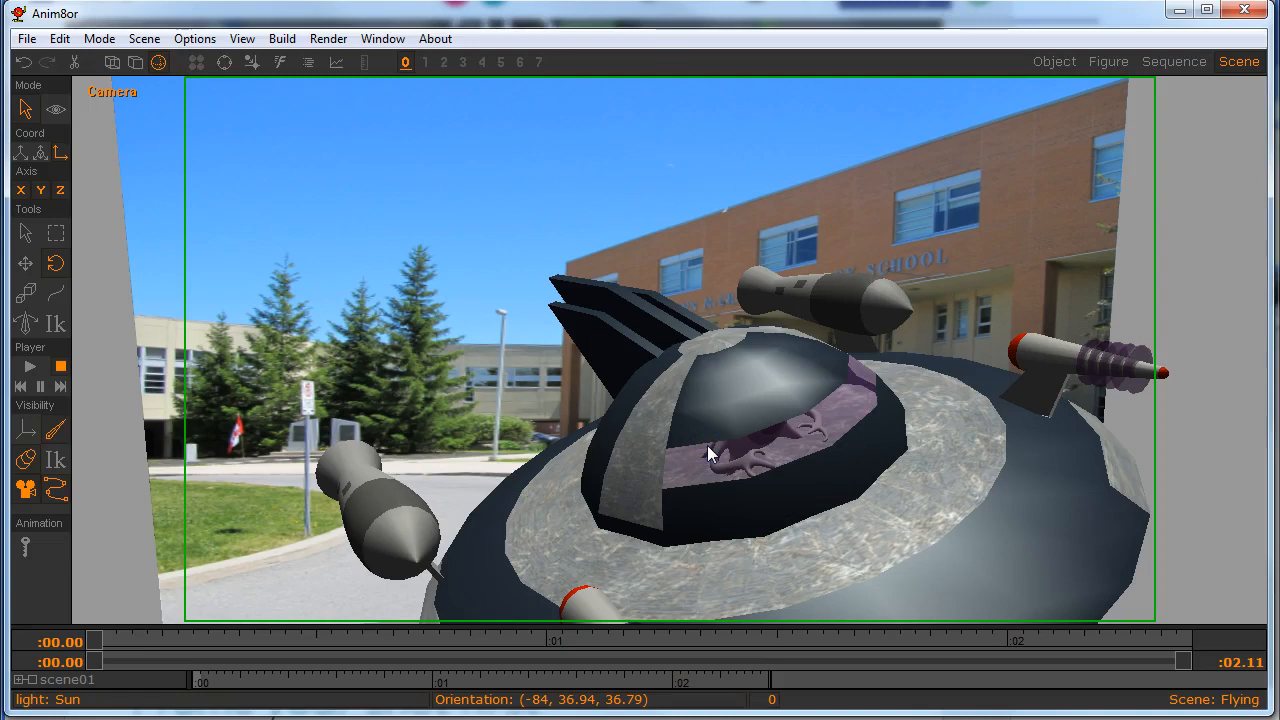
key("End")
key("Home")
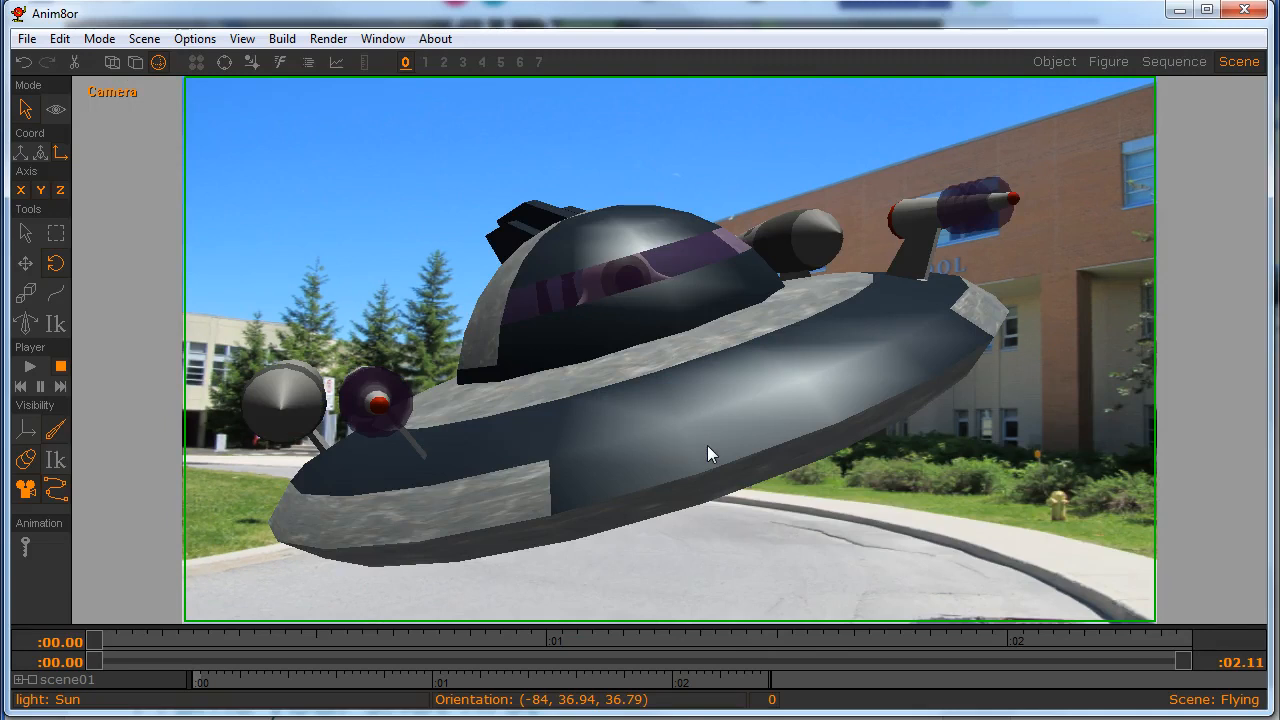
right_click_drag(688, 348, 720, 413, "ctrl")
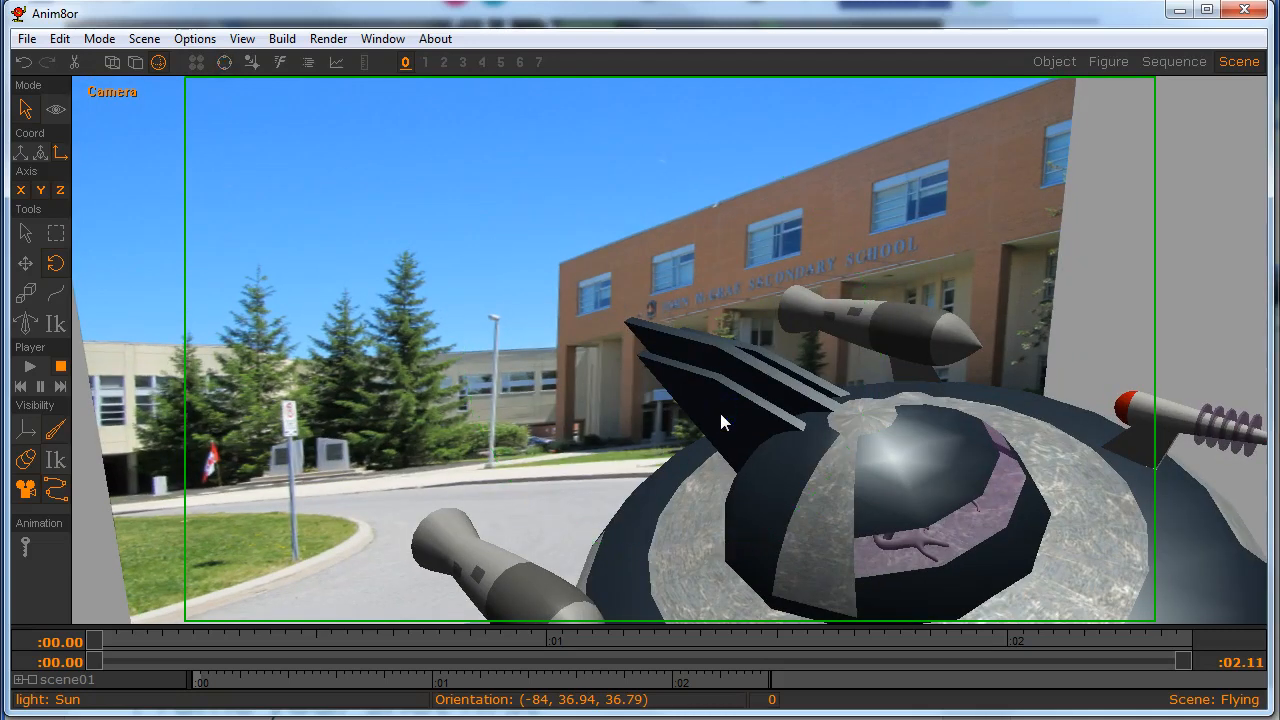
key("Right")
key("Left")
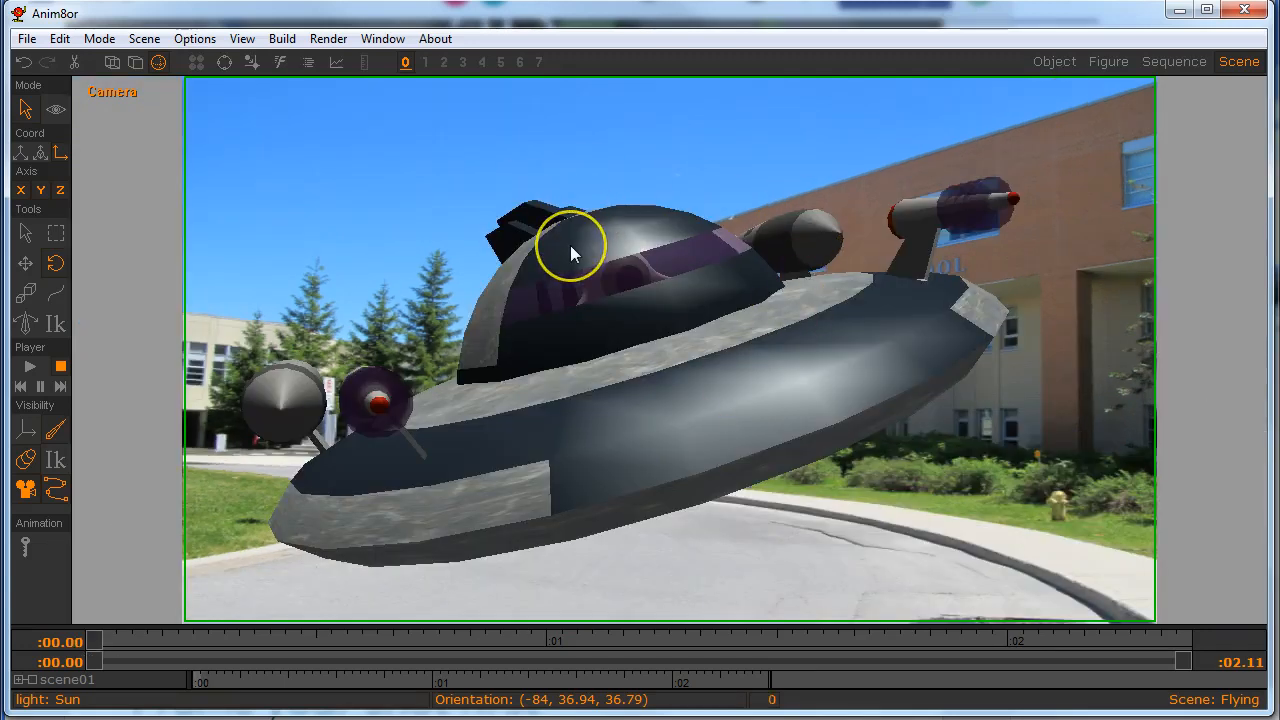
key("Tab")
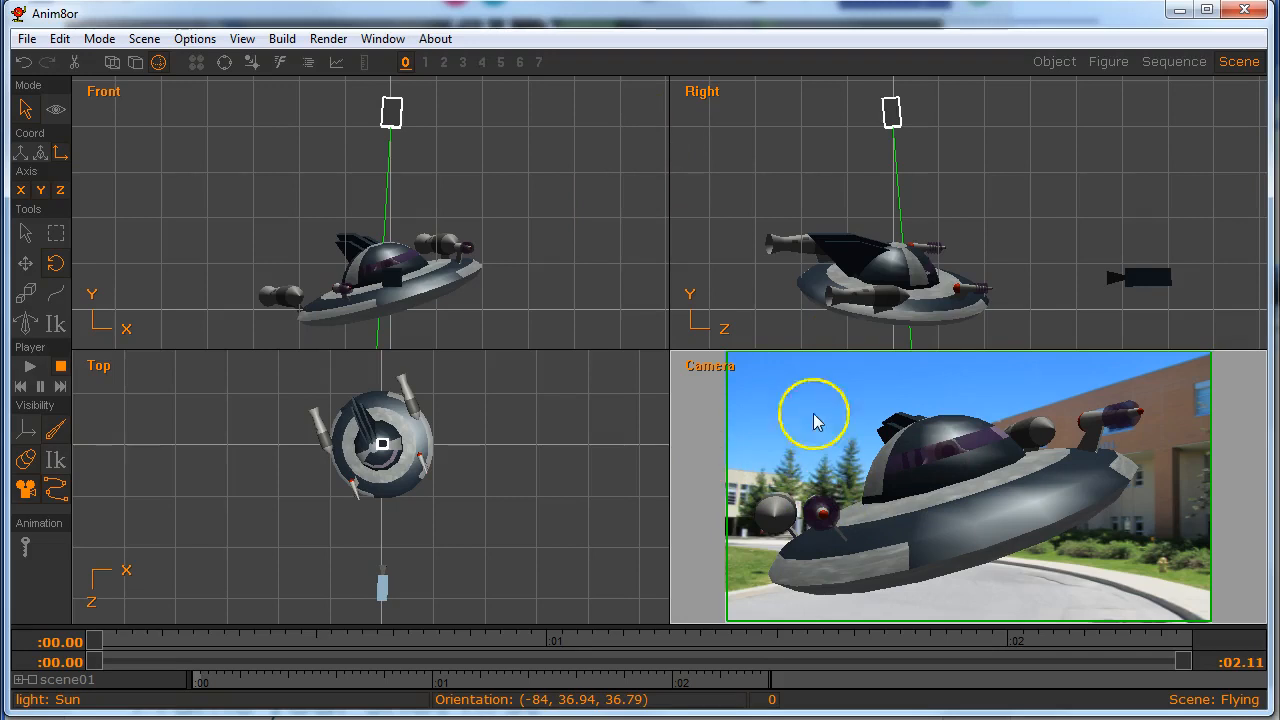
Render a 1280 by 720 preview image of the scene, inspect the lighting, and close the preview.
left_click(329, 38)
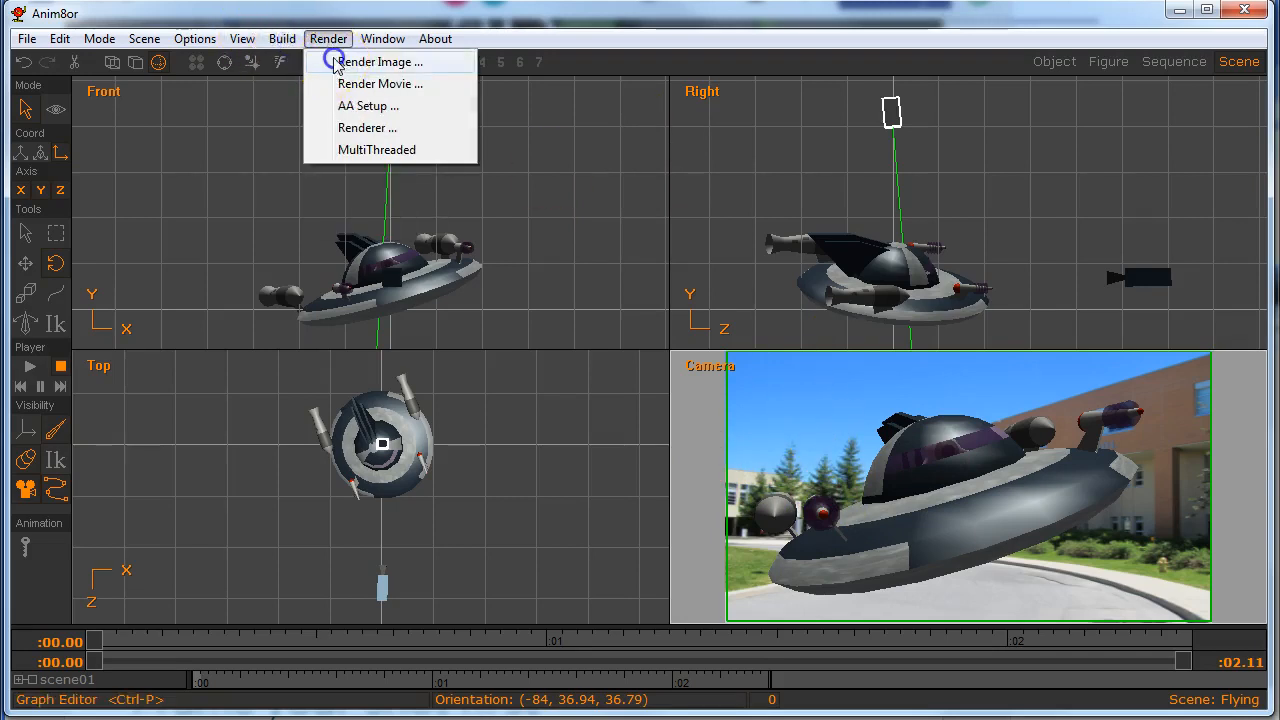
left_click(340, 57)
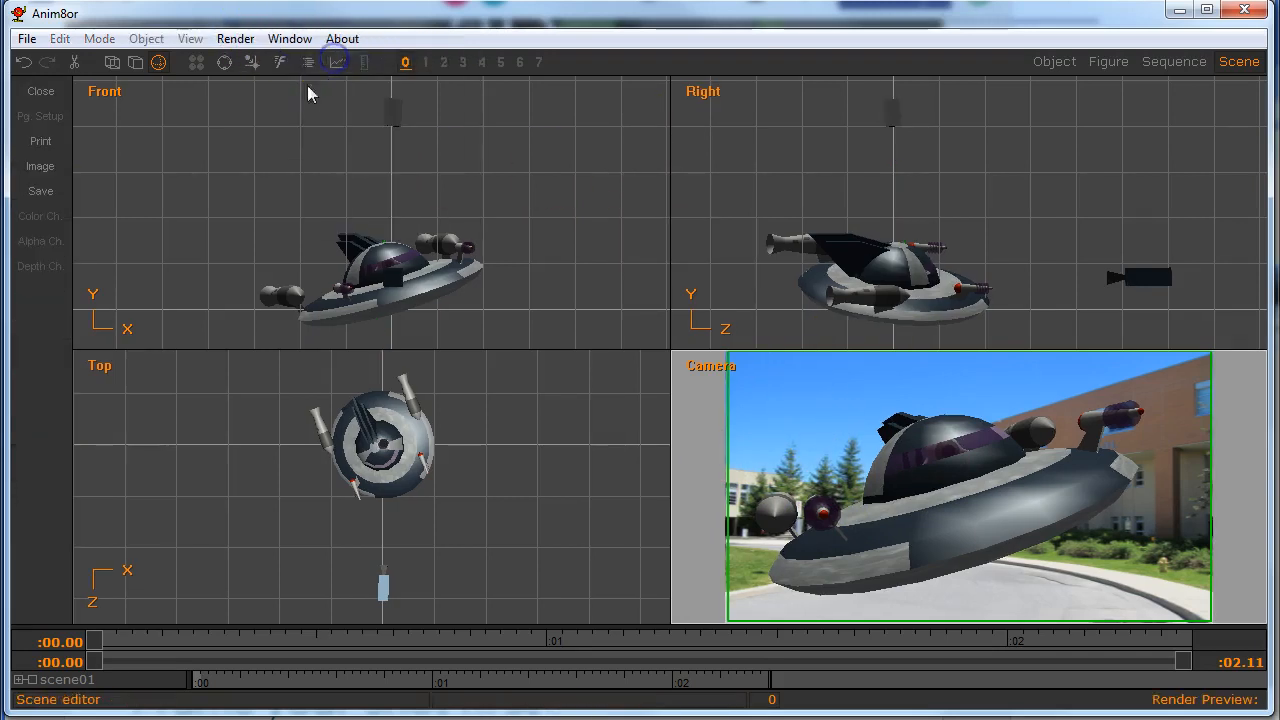
left_click(236, 38)
left_click(252, 79)
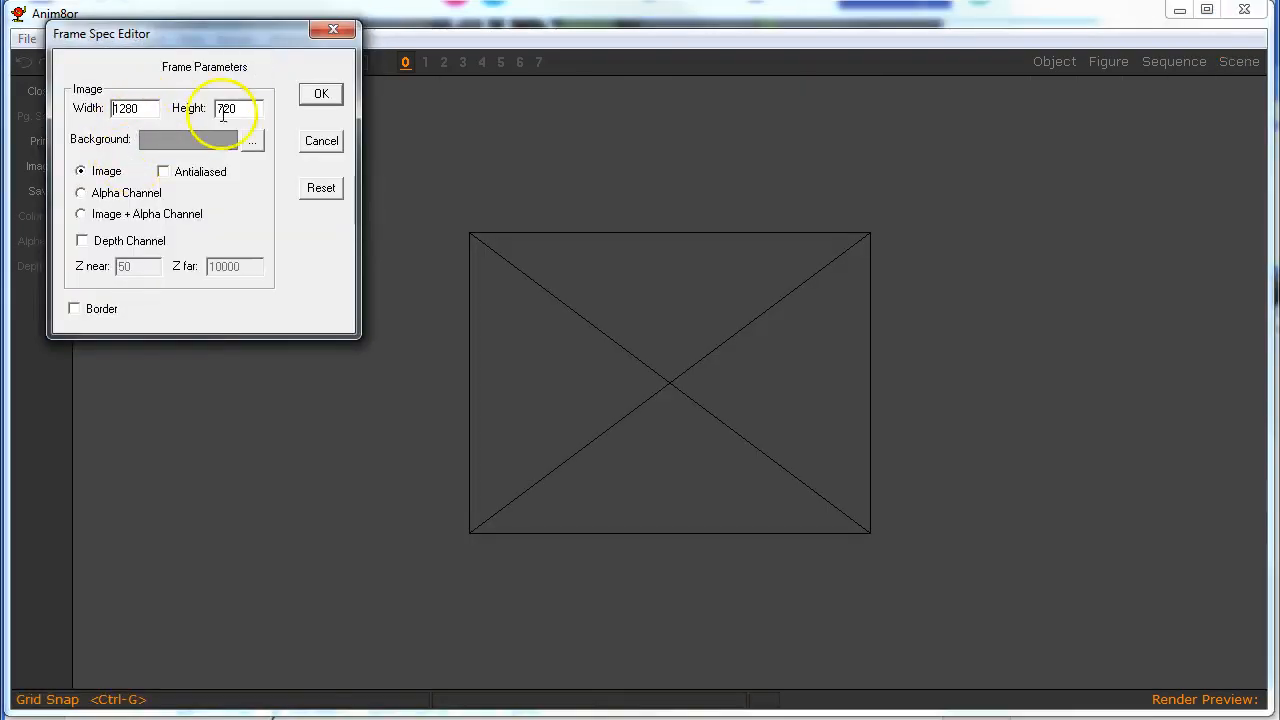
left_click(323, 96)
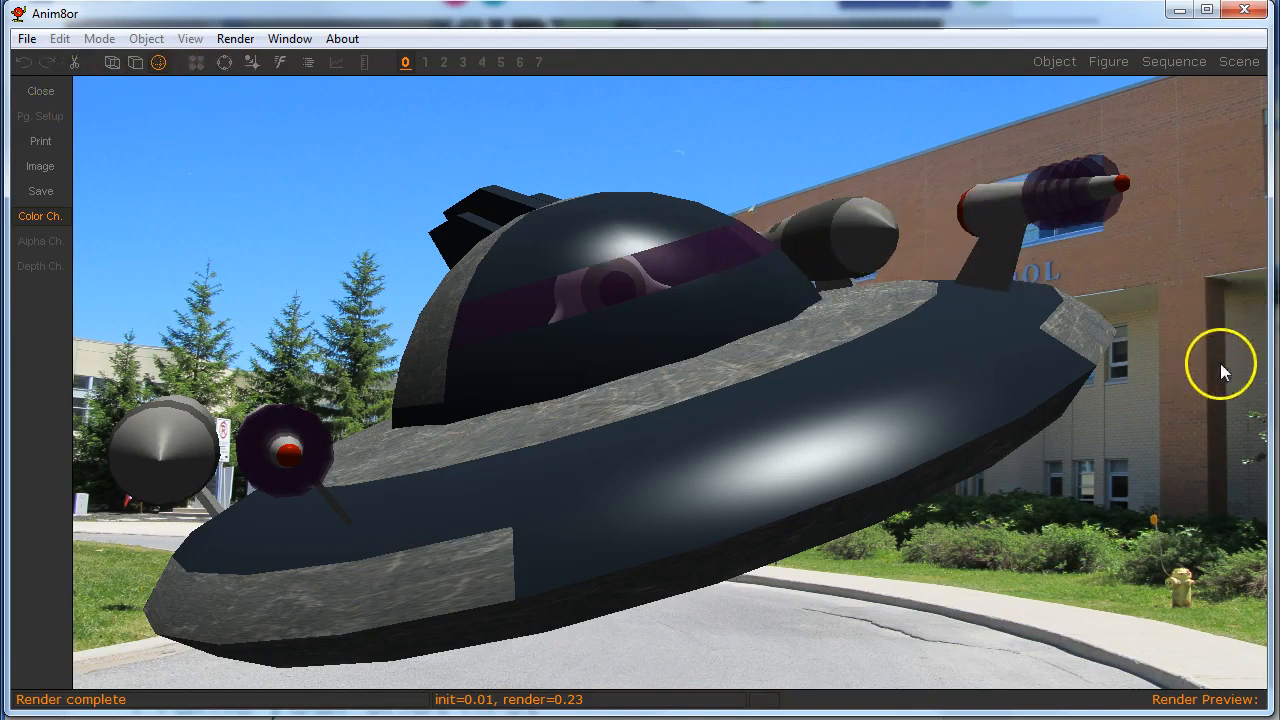
left_click(40, 91)
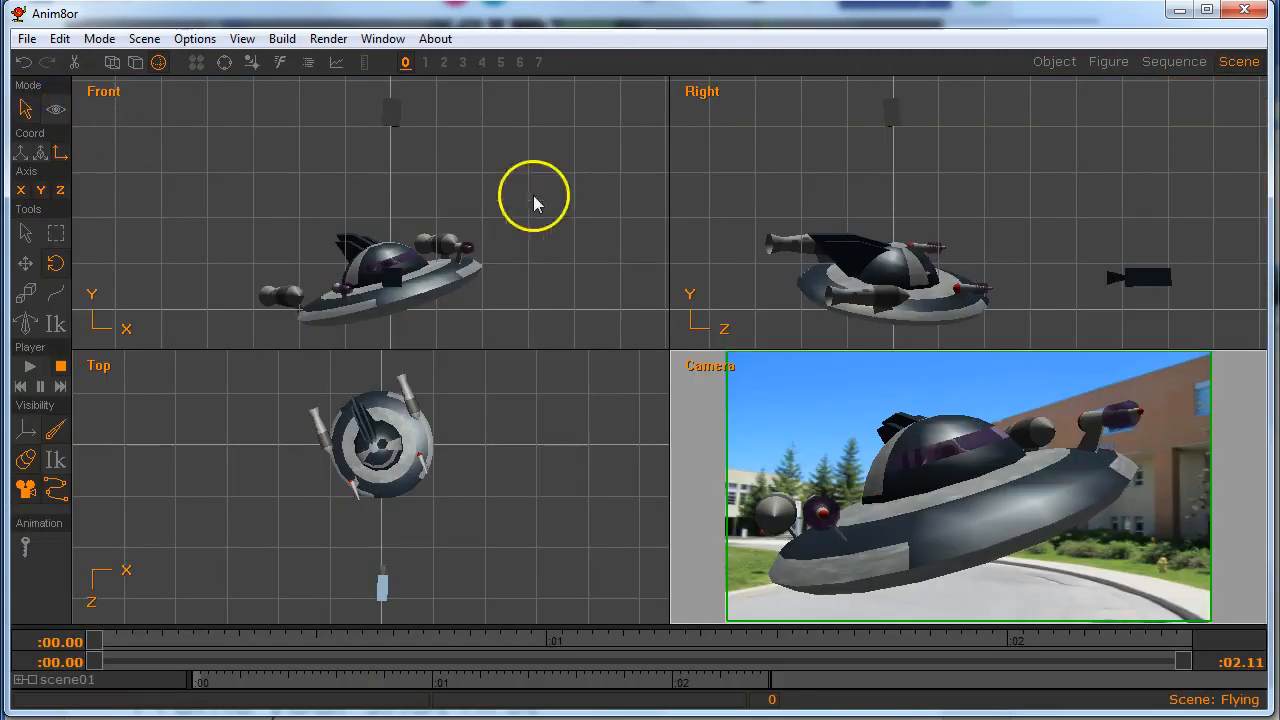
Make the Sun light cast Volume shadows with Percent Dark set to 50 in its advanced parameters.
left_click(397, 117)
left_click(393, 113)
double_click(393, 113)
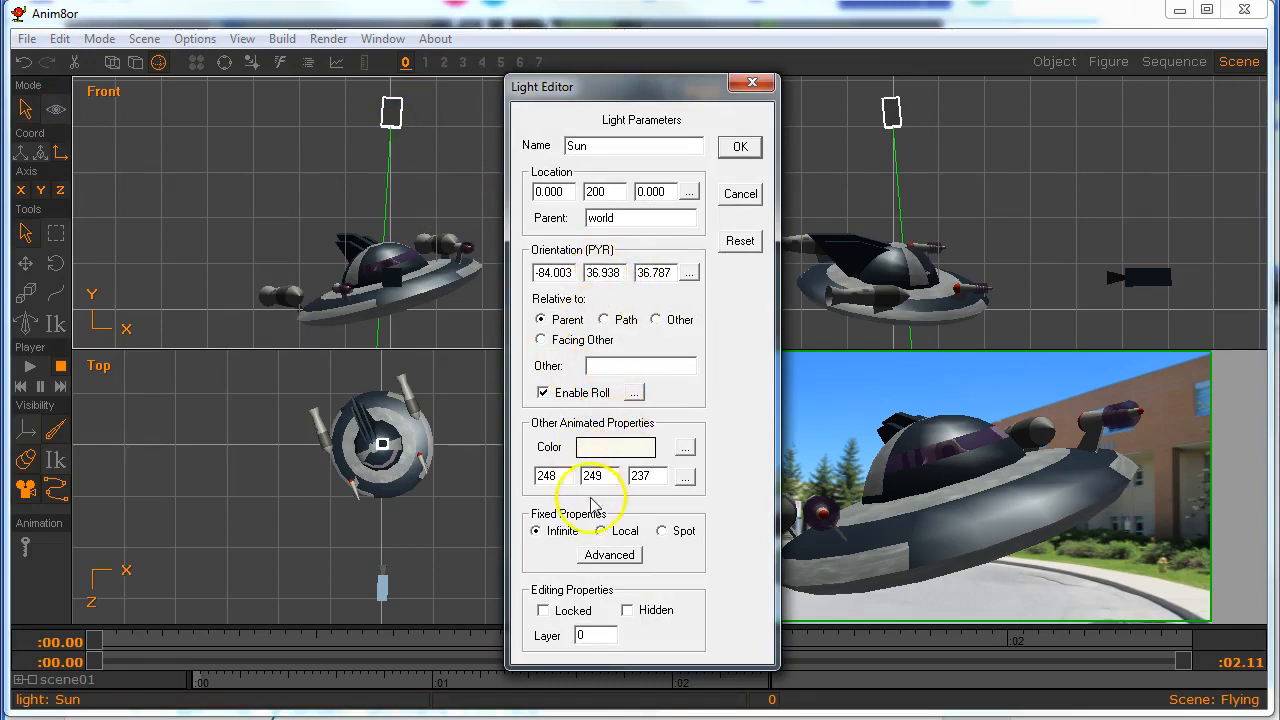
left_click(609, 555)
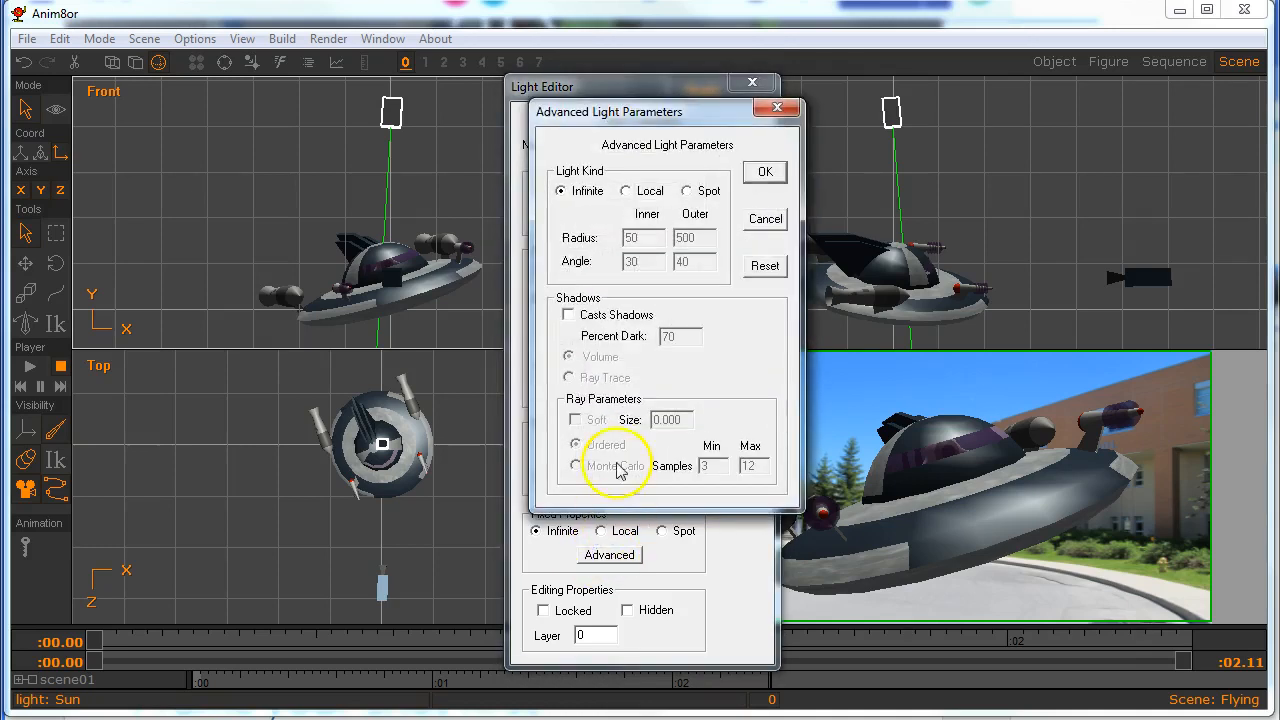
left_click(569, 316)
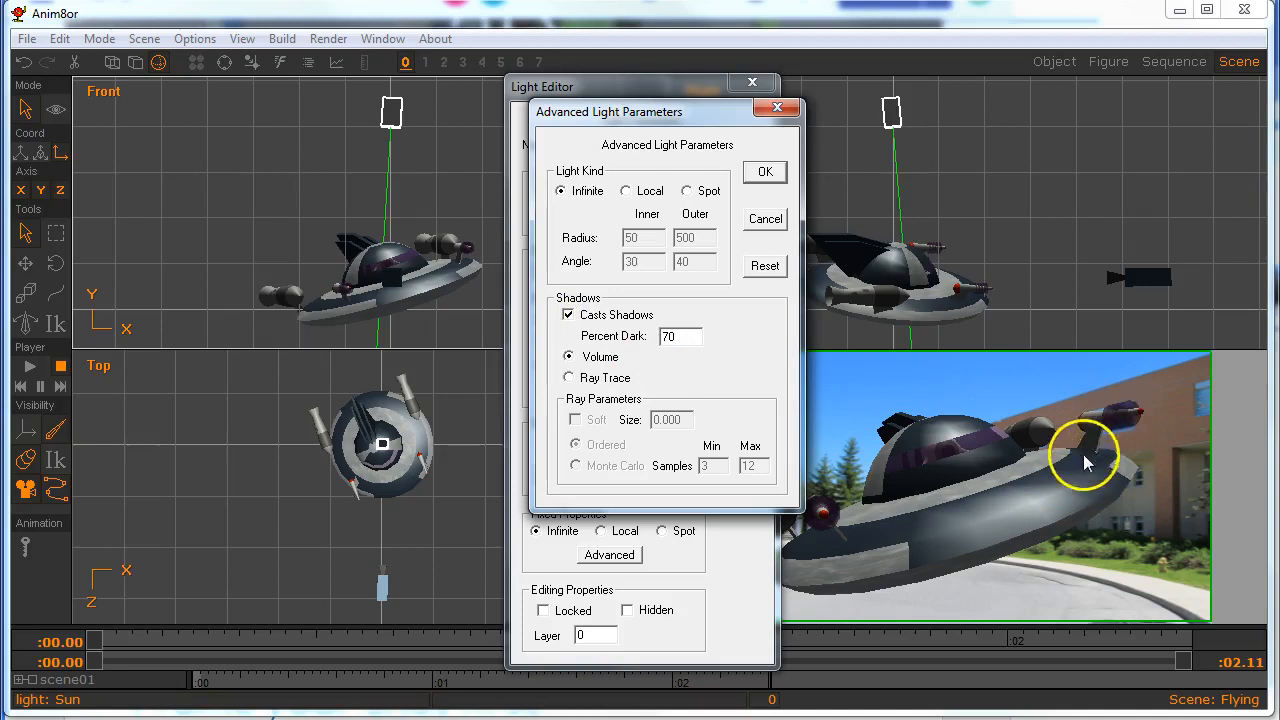
left_click_drag(688, 337, 641, 335)
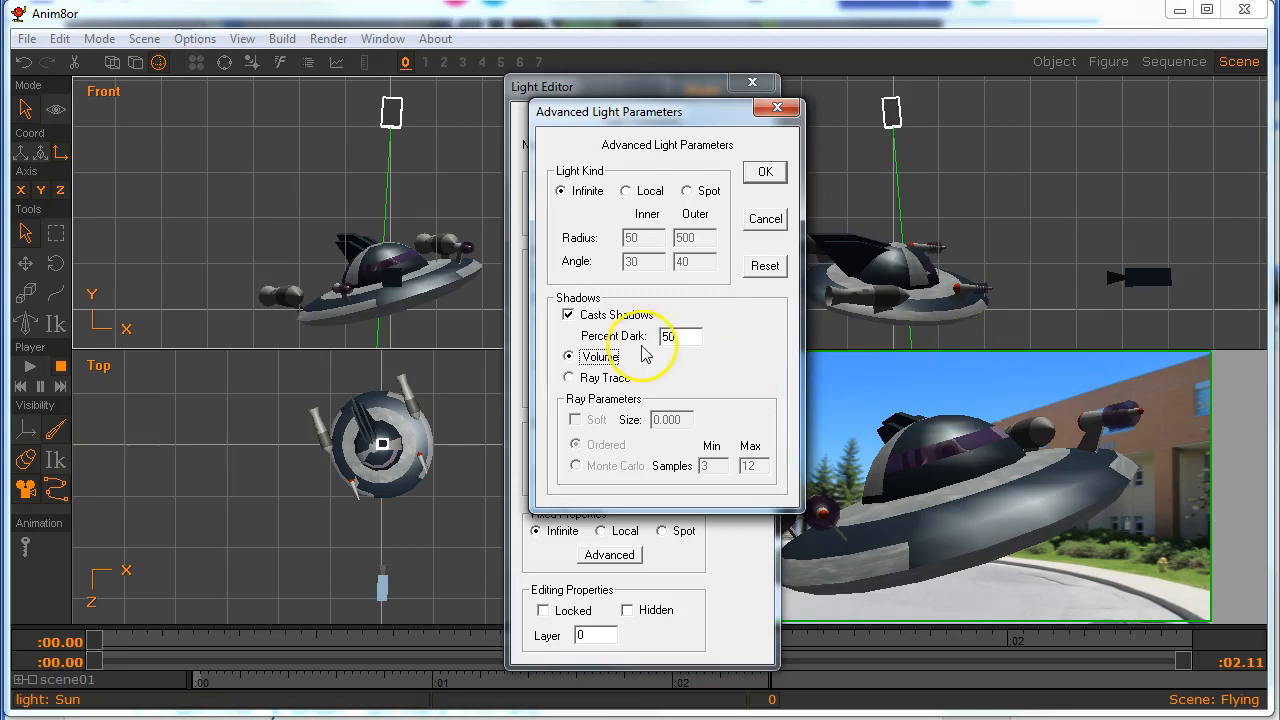
left_click(569, 358)
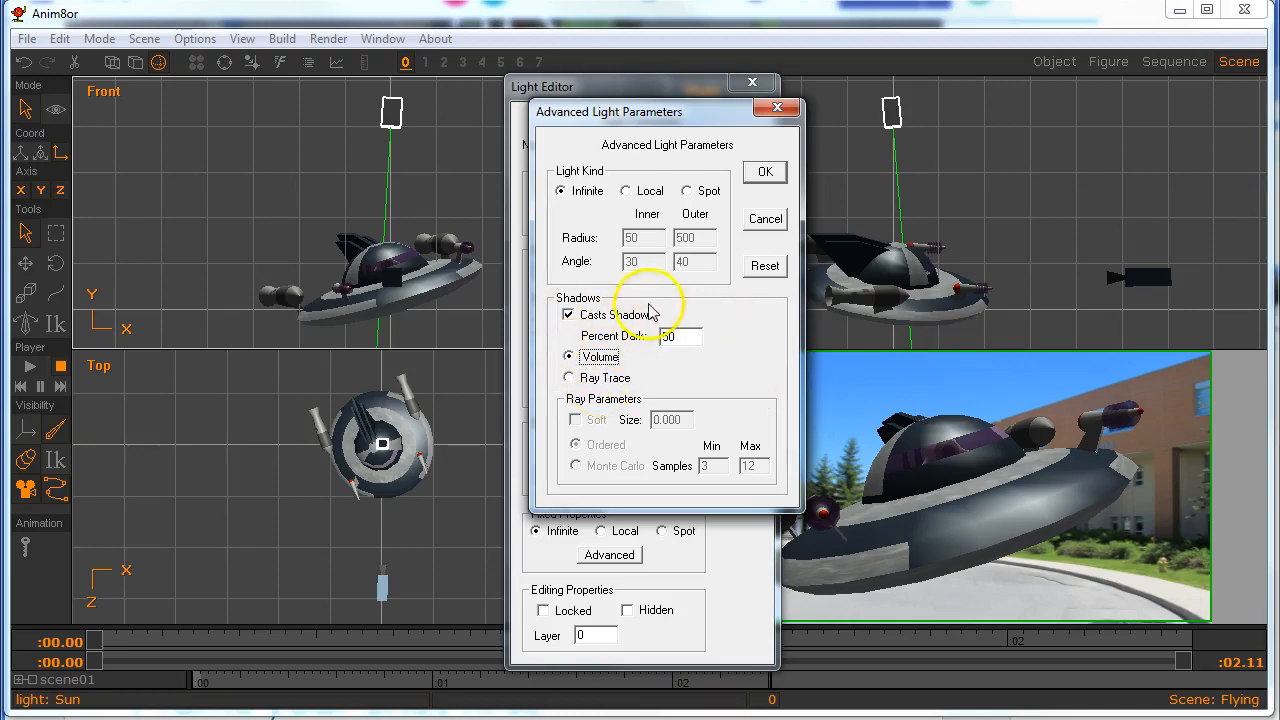
left_click(765, 172)
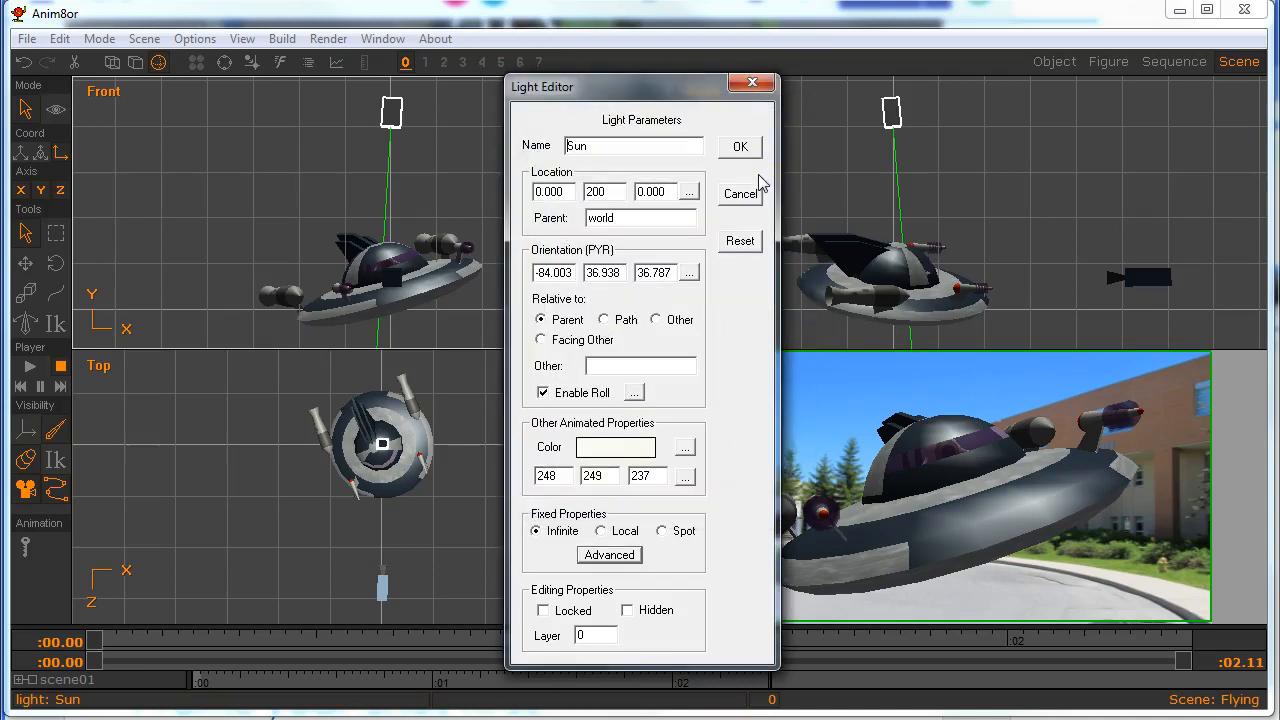
Confirm the Sun light's settings and set the flying saucer object to both cast and receive shadows.
left_click(739, 148)
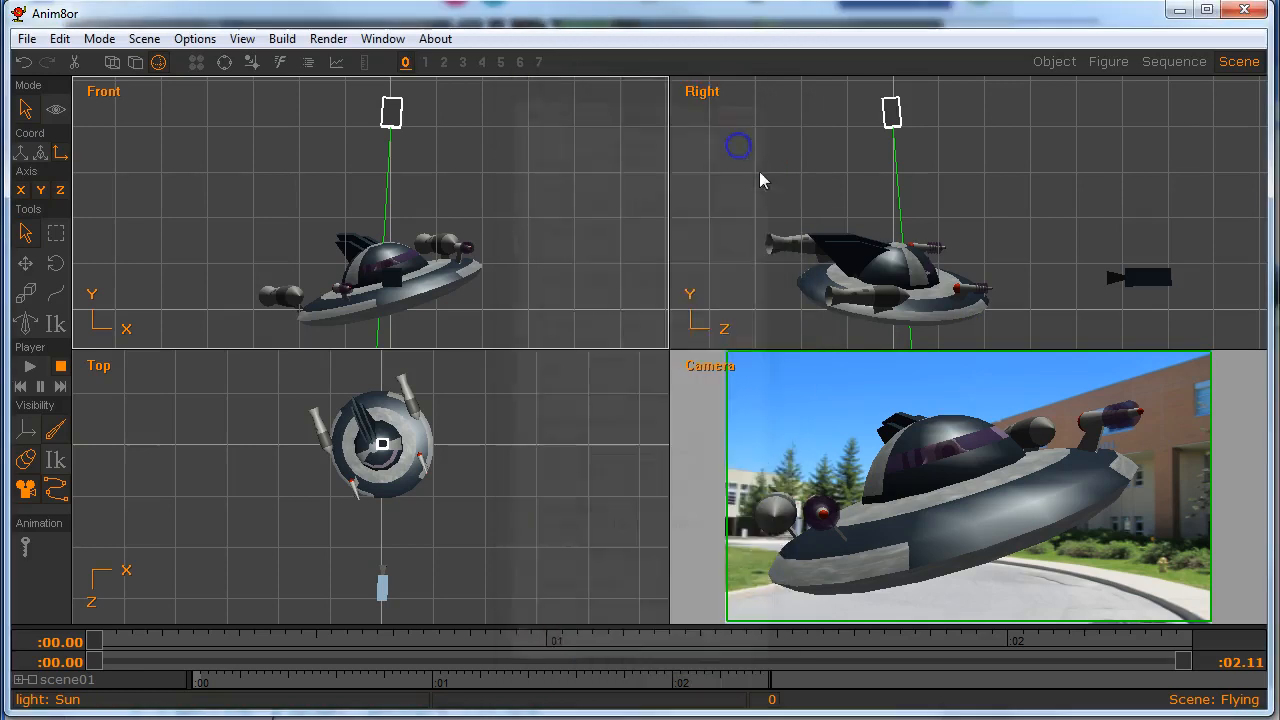
left_click(893, 273)
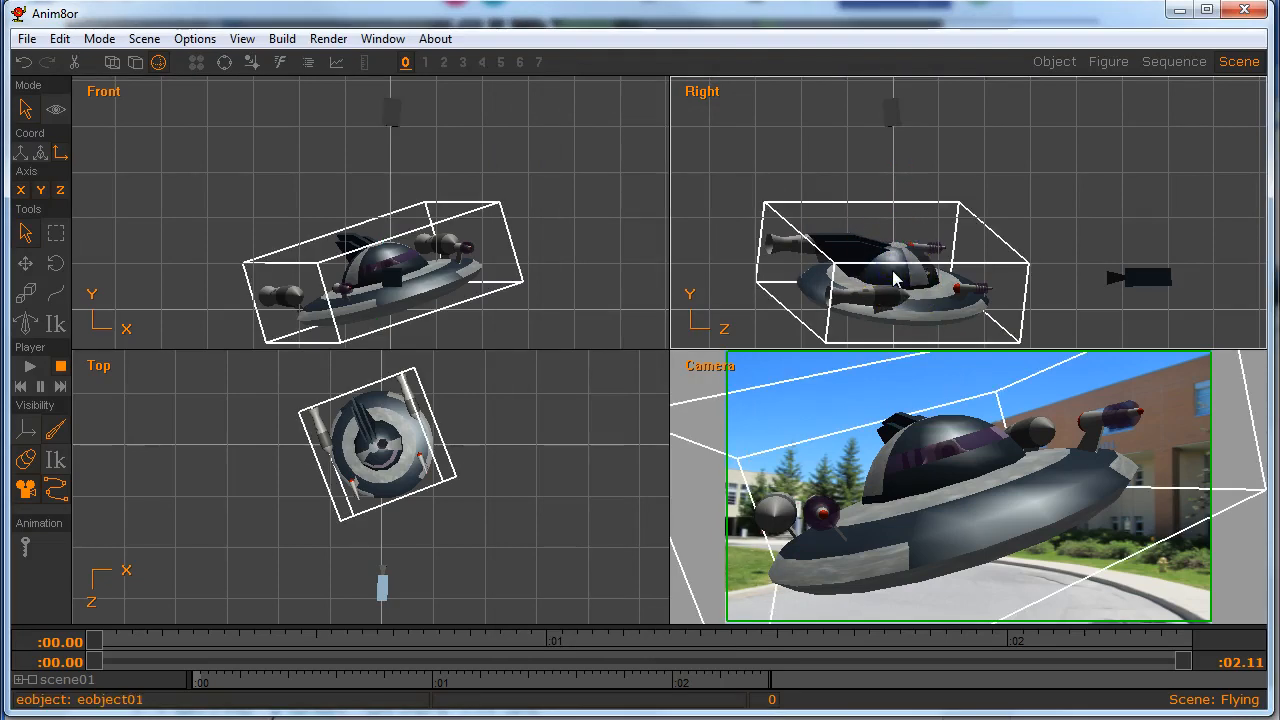
left_click(891, 114)
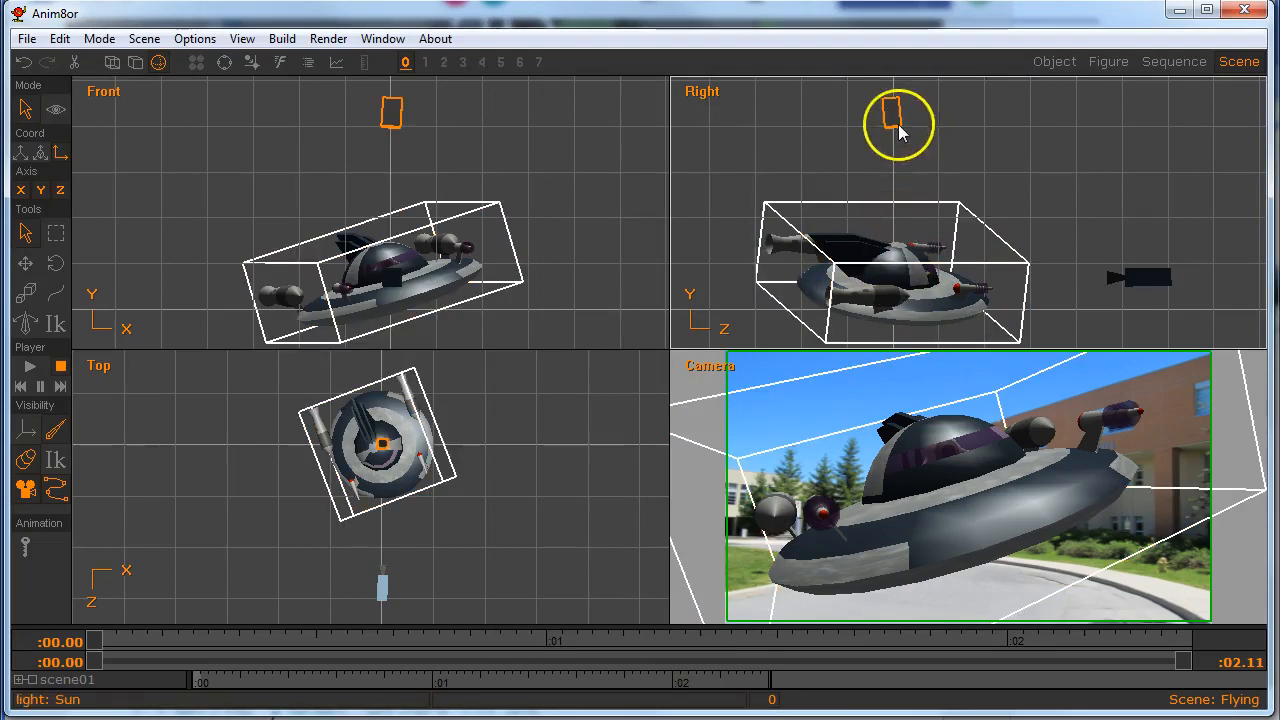
double_click(886, 265)
left_click(543, 521)
left_click(630, 522)
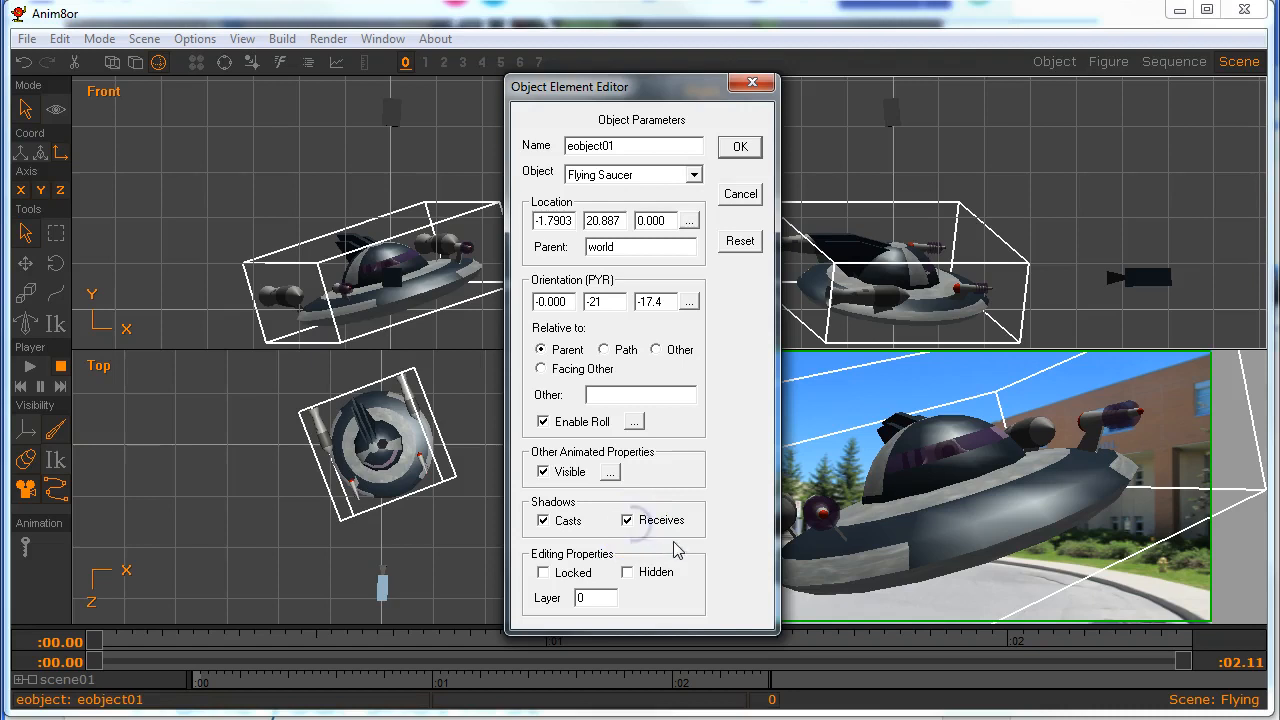
left_click(740, 147)
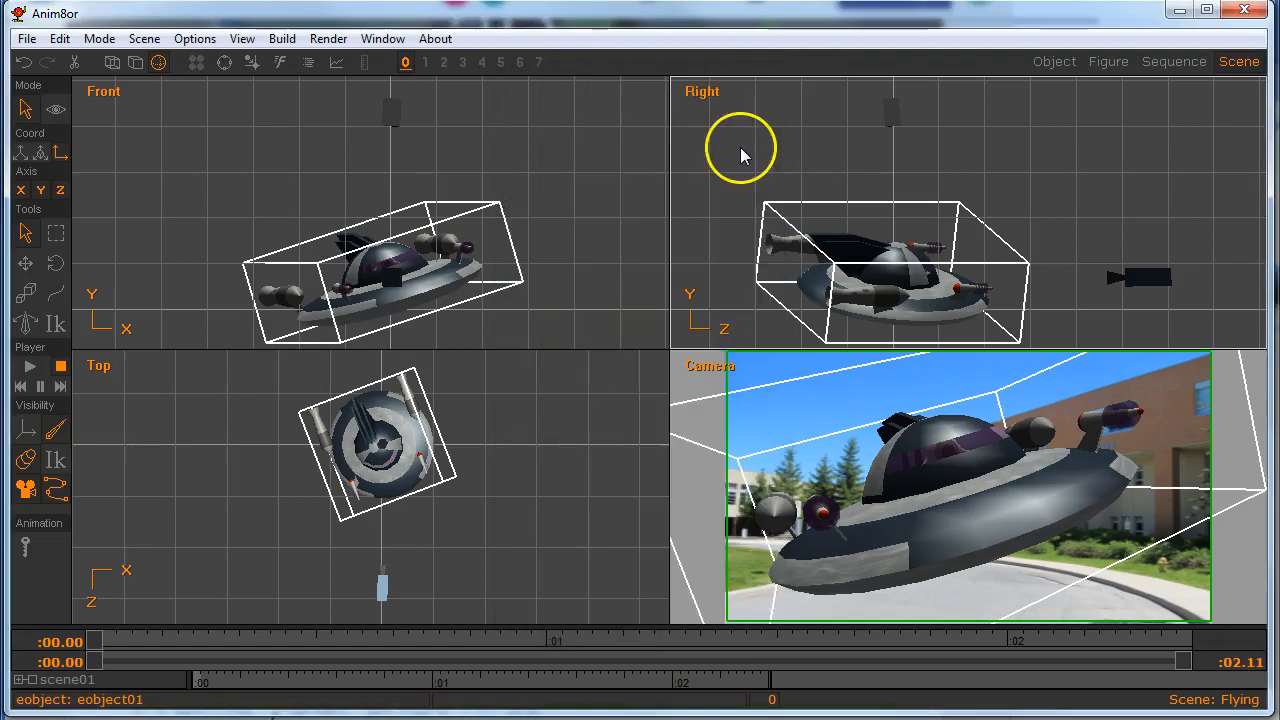
Deselect the flying saucer, render a 1280 by 720 preview image, inspect the shadows on the ship, and close the preview.
left_click(889, 248)
left_click(826, 414)
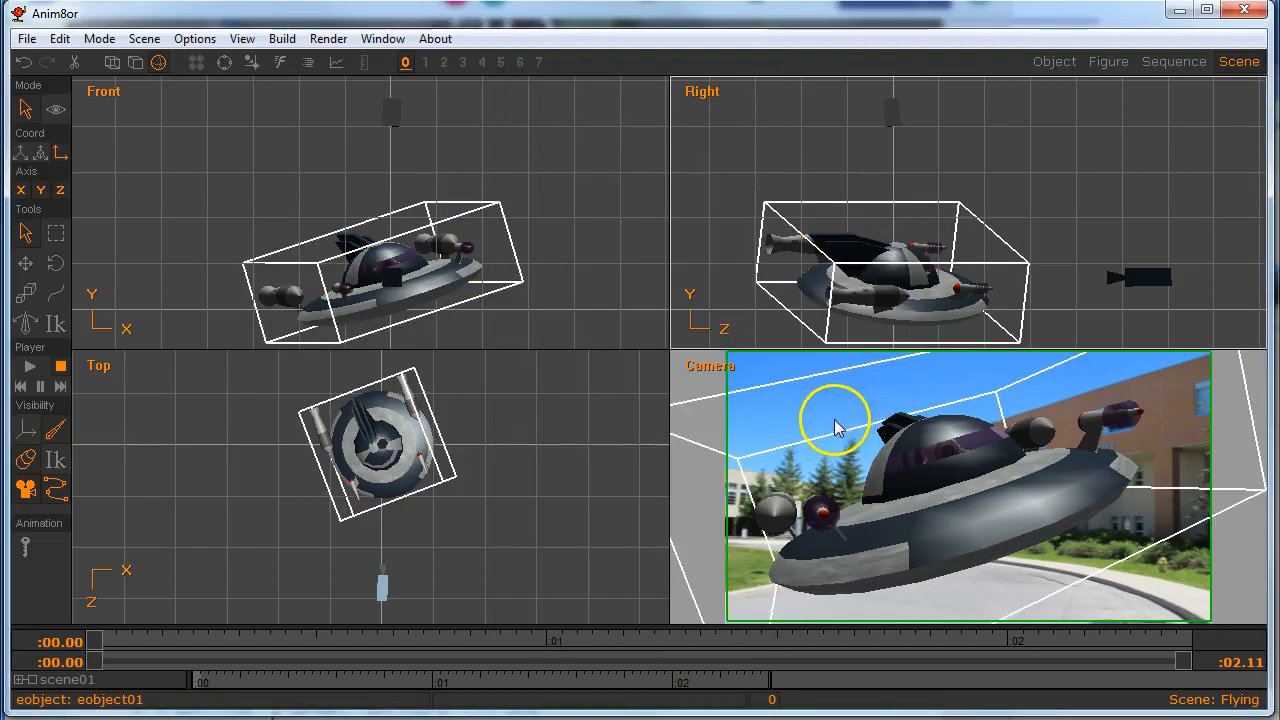
left_click(920, 471)
left_click(843, 468)
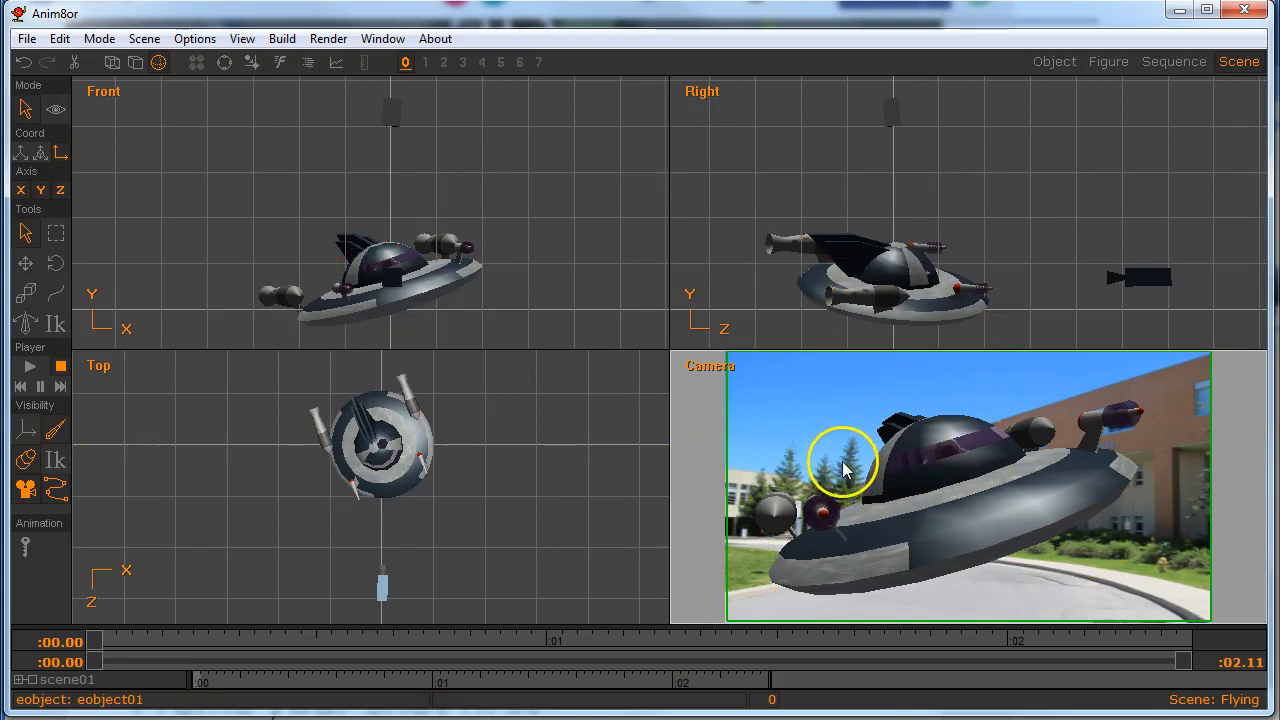
left_click(700, 423)
left_click(329, 39)
left_click(337, 57)
left_click(236, 39)
left_click(250, 57)
left_click(315, 93)
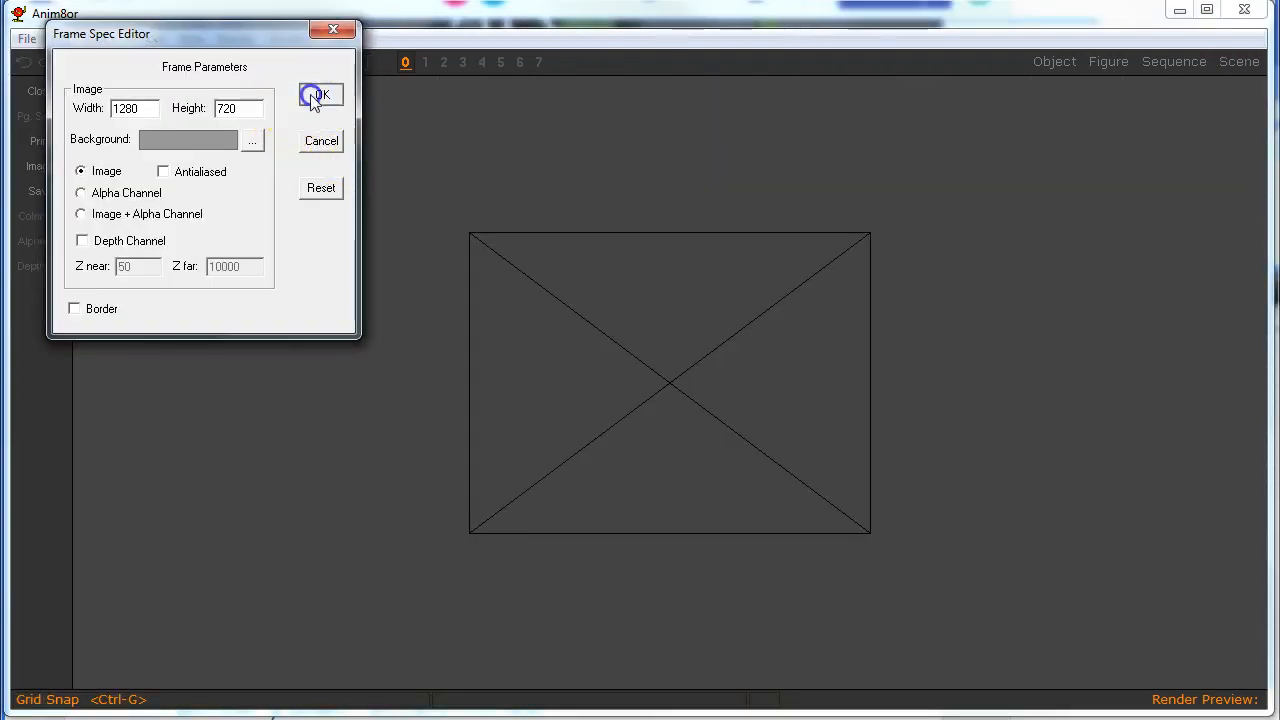
left_click(318, 394)
left_click(265, 592)
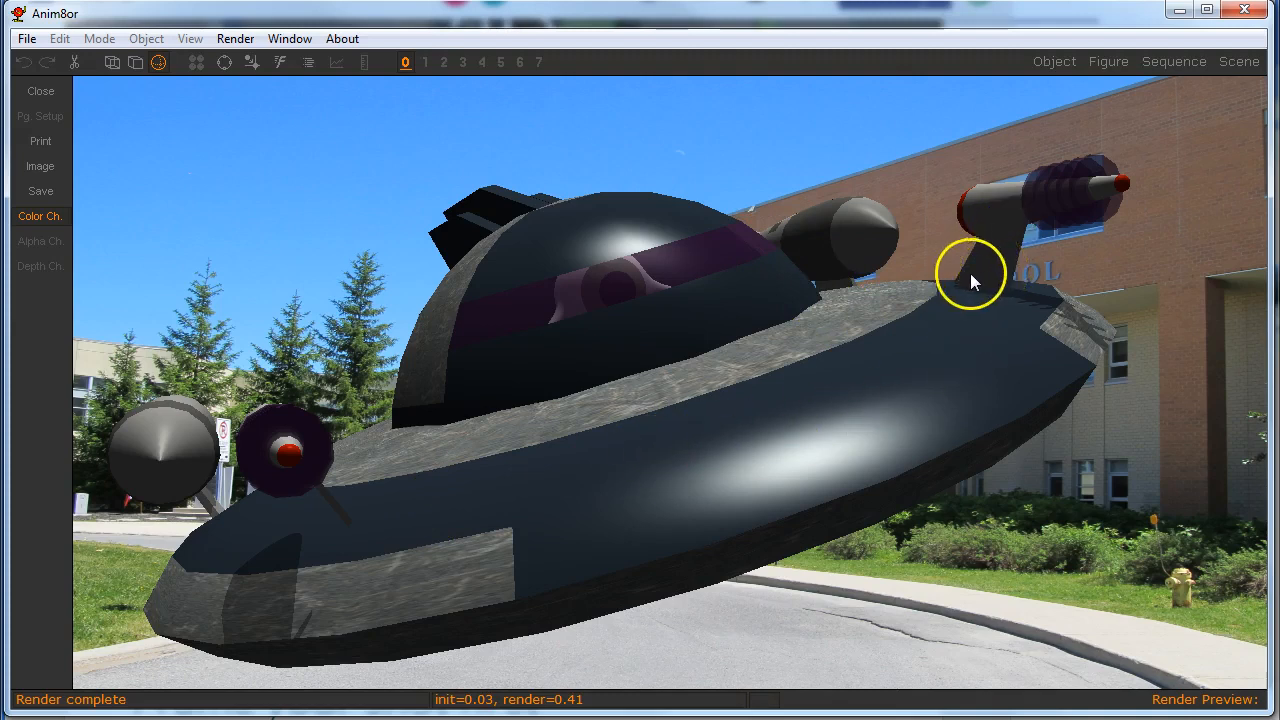
left_click(37, 91)
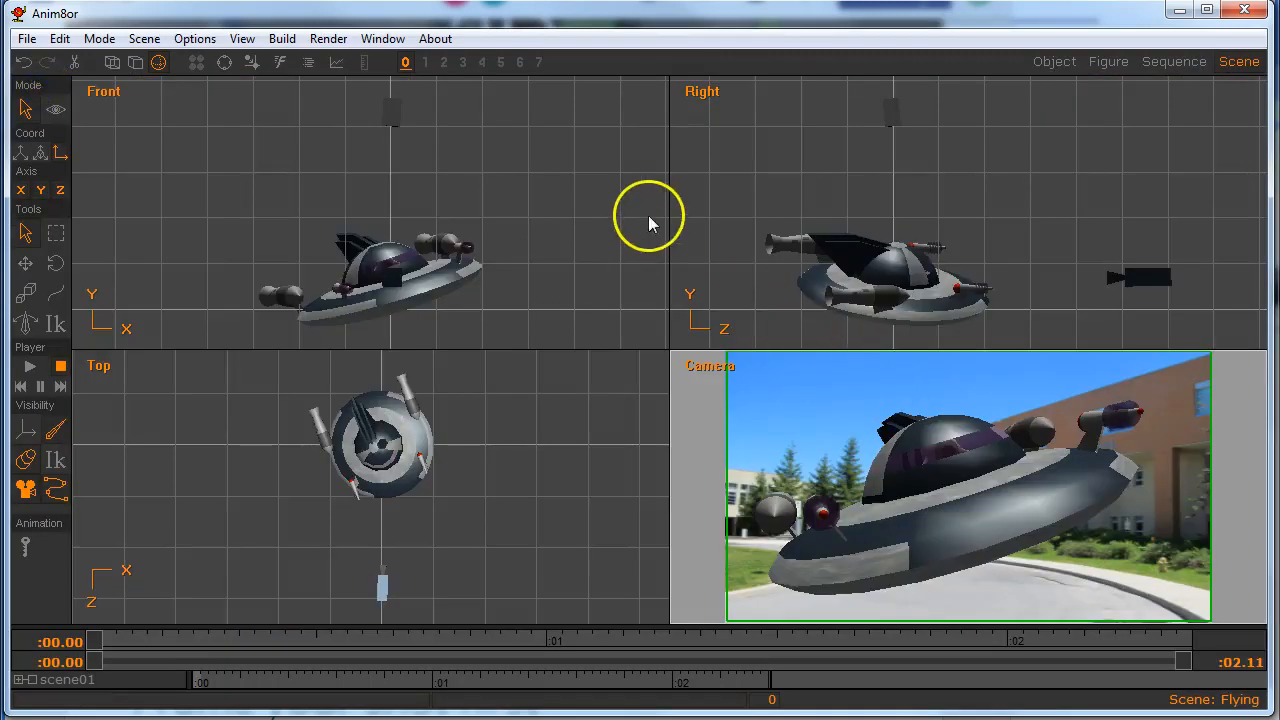
left_click(328, 39)
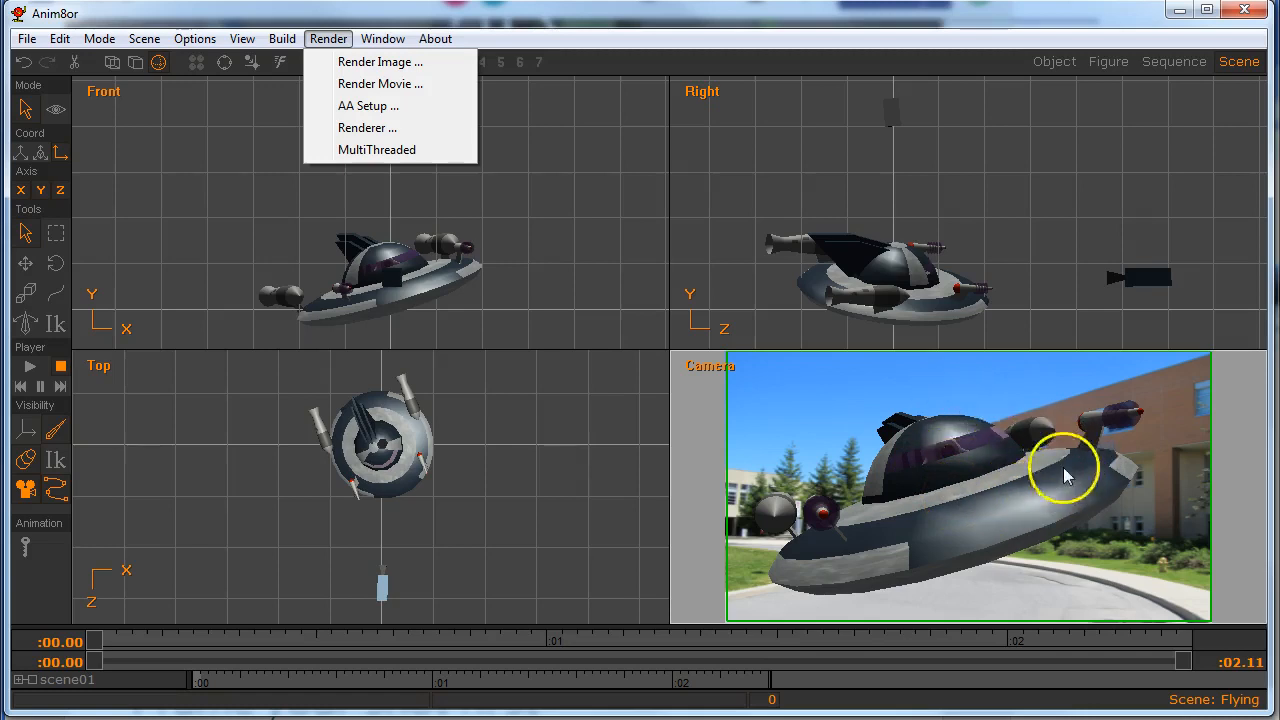
left_click(753, 472)
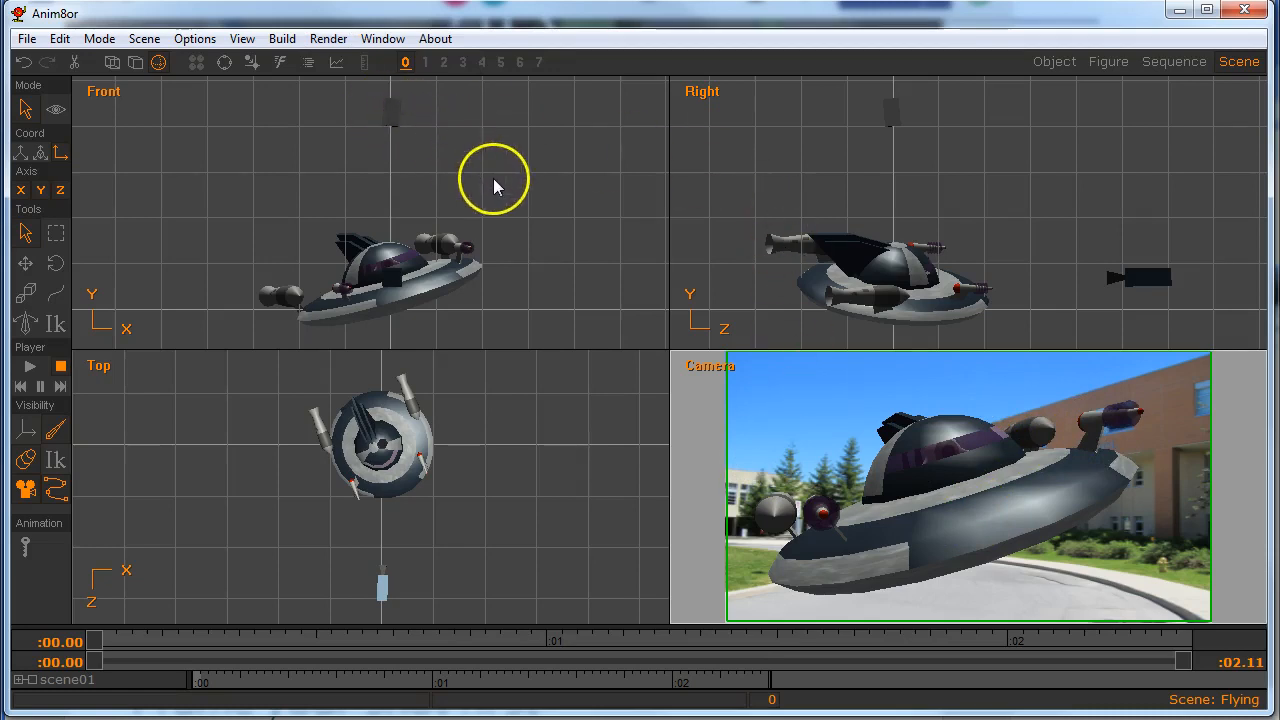
left_click(917, 441)
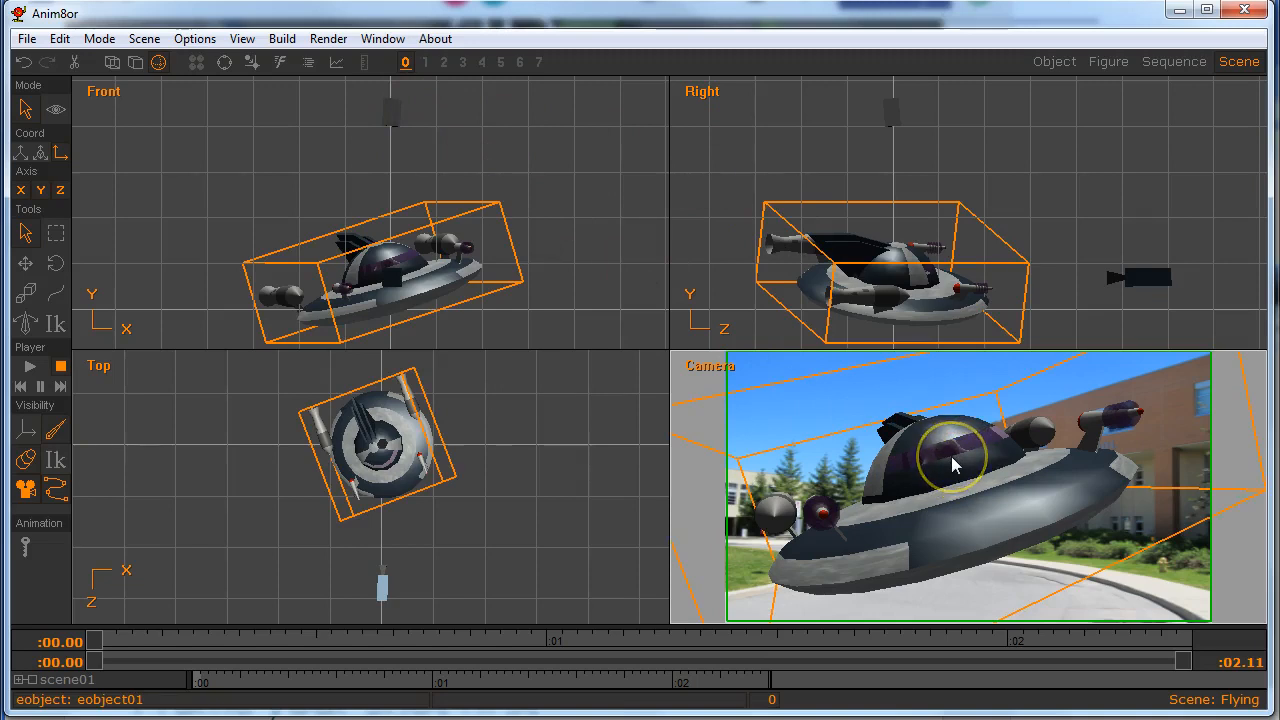
left_click(580, 217)
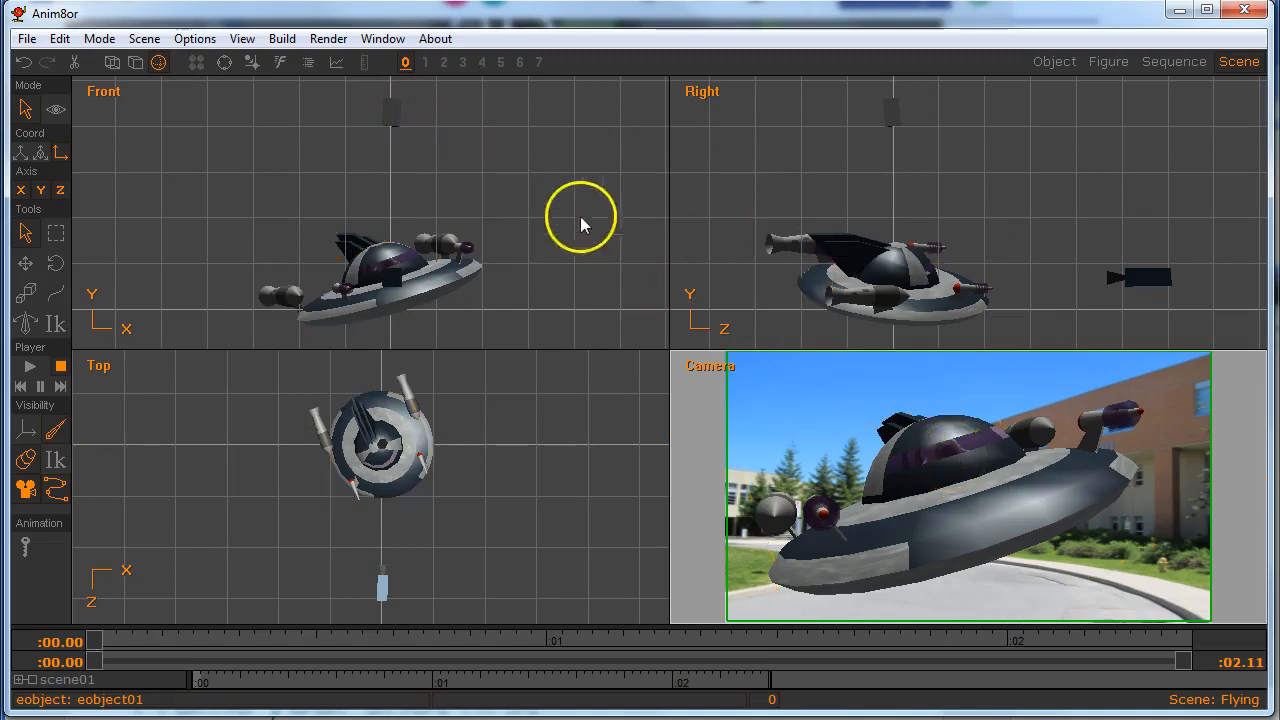
Add a second light of type Local to the scene and name it Dashboard.
left_click(283, 40)
left_click(325, 127)
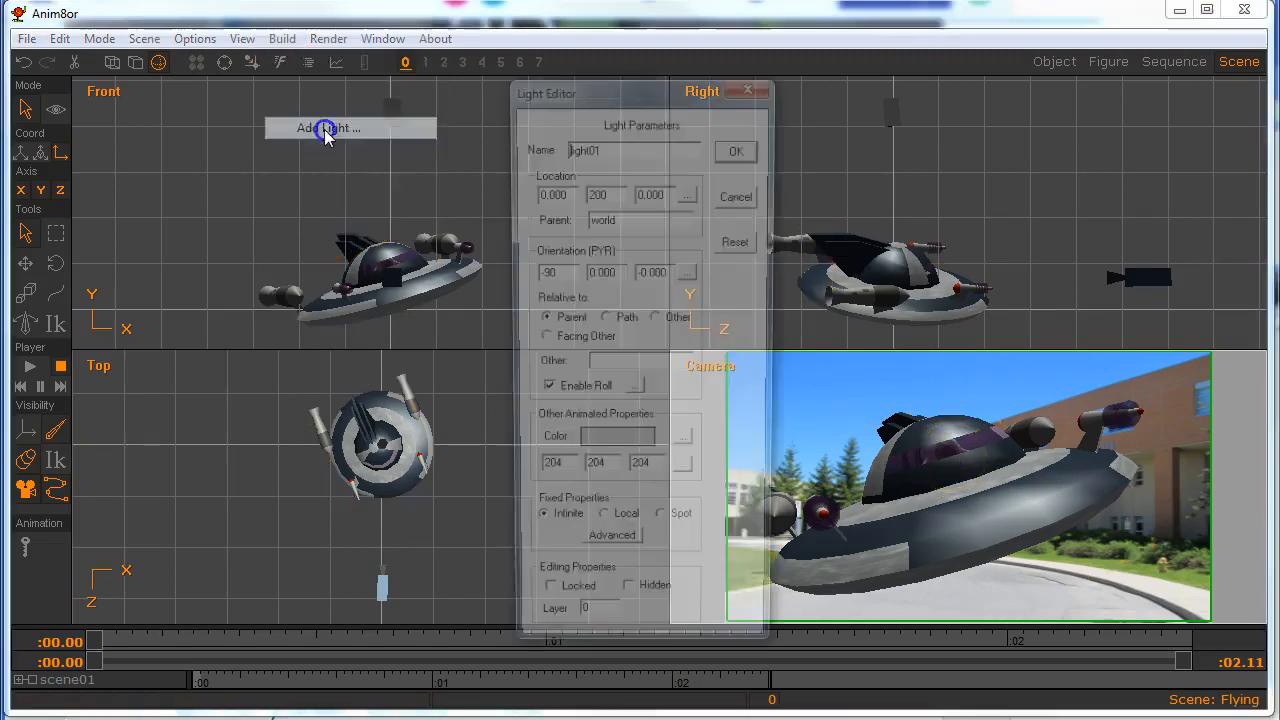
left_click(614, 536)
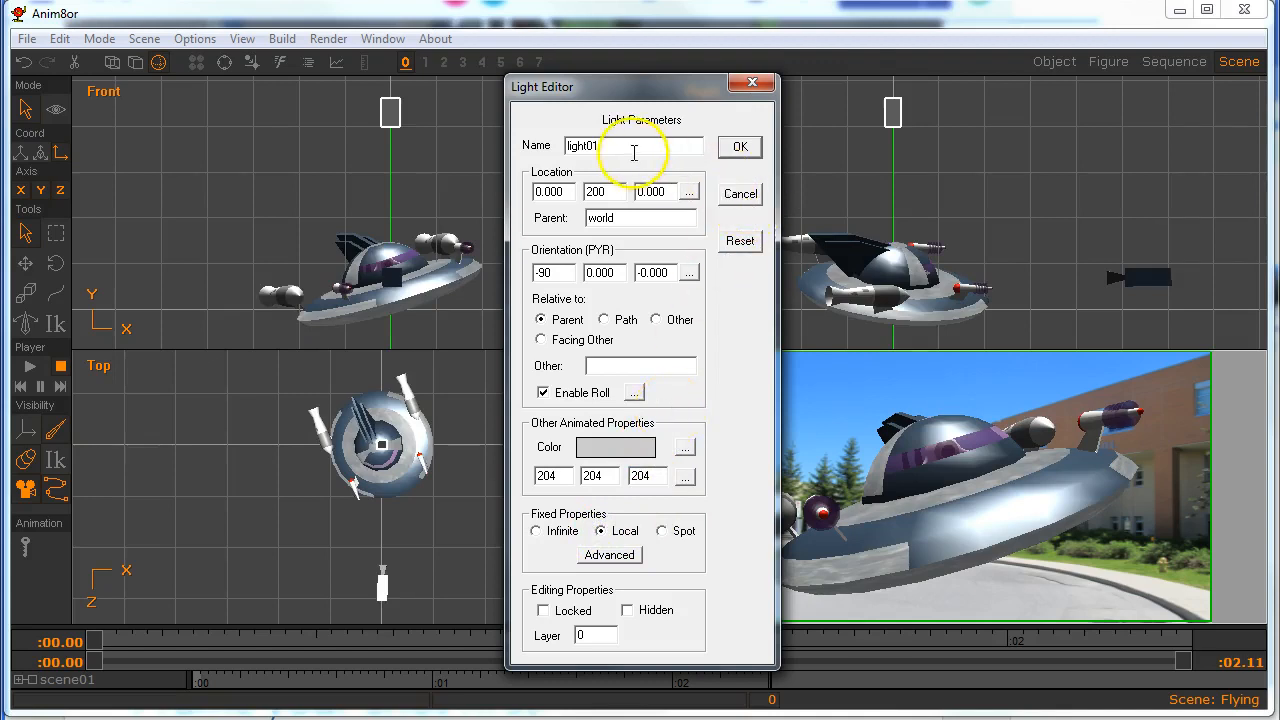
left_click_drag(632, 146, 448, 145)
type("DD")
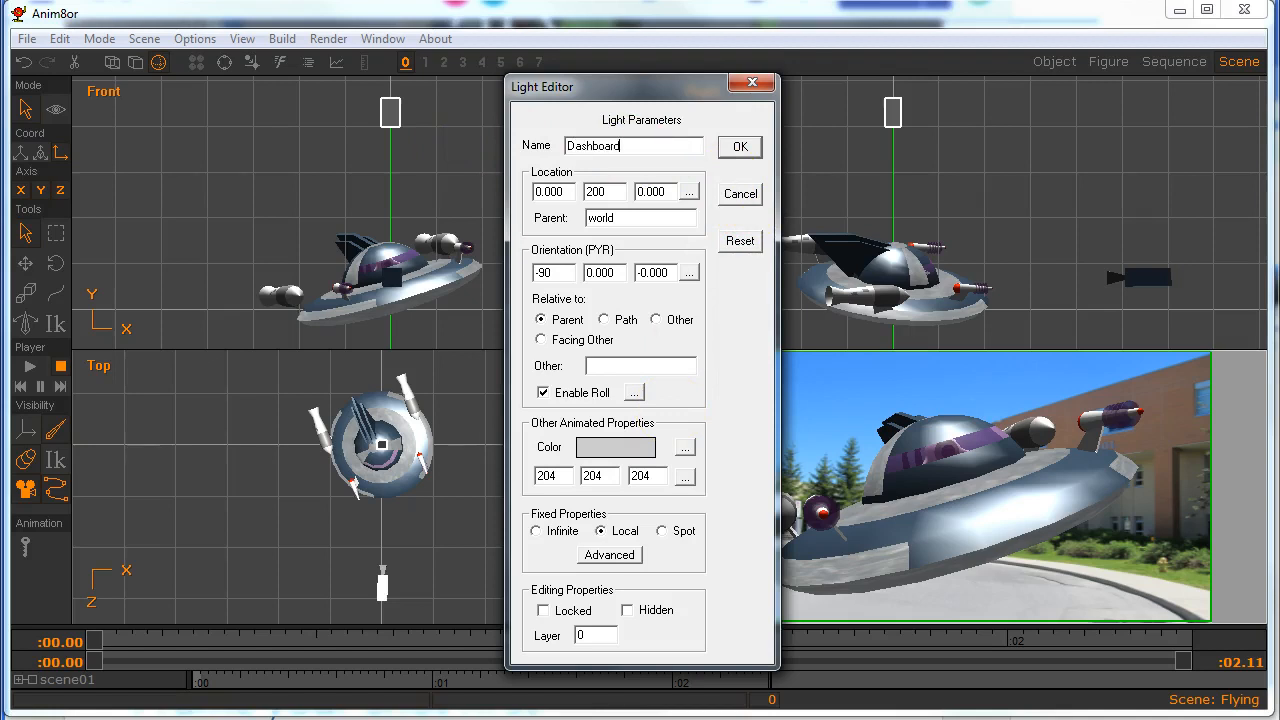
key("Return")
Move the Dashboard light in the front view to about (131, 123, 0) and rotate it to about (-70, 90, 90).
key("m")
left_click_drag(437, 157, 537, 206)
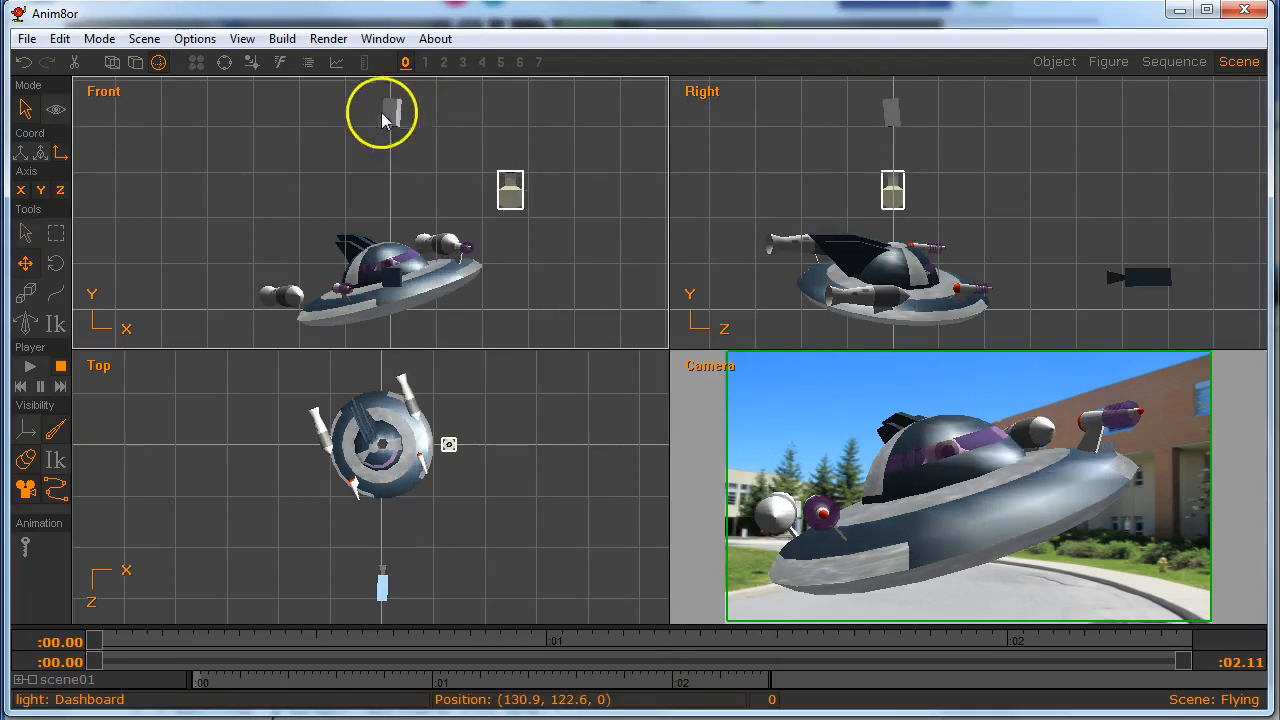
left_click(396, 114)
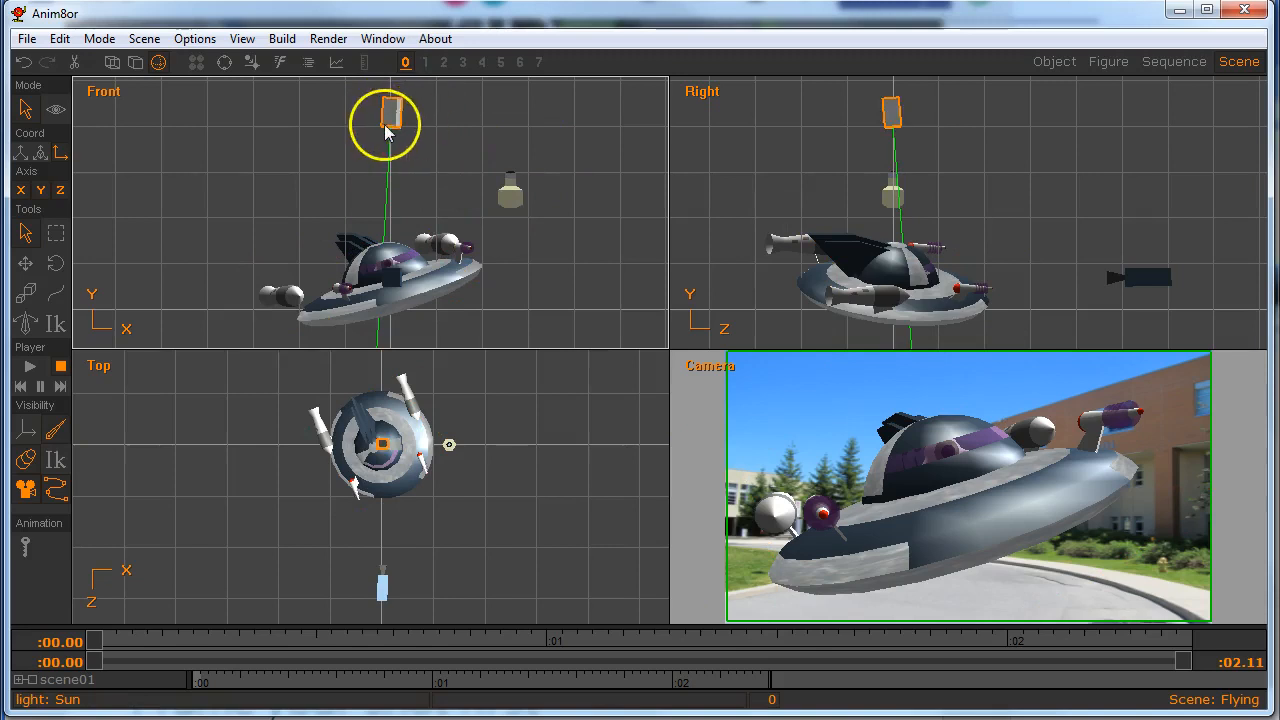
left_click(512, 193)
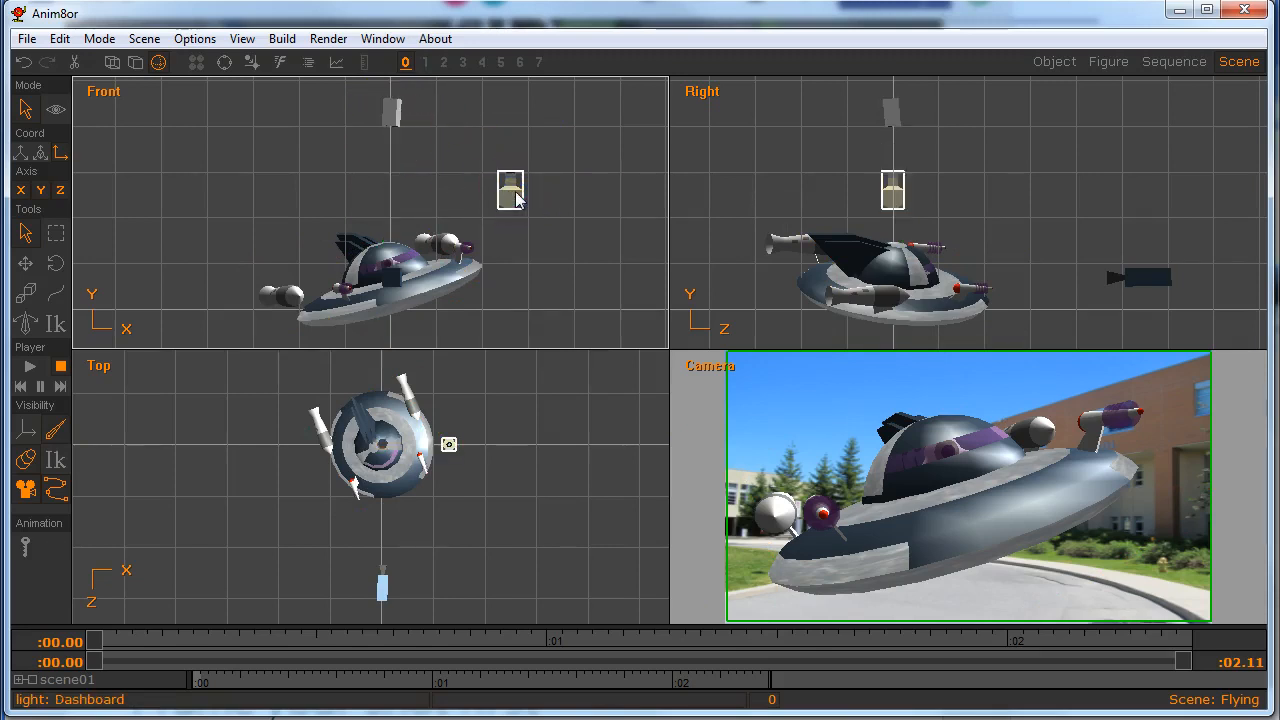
left_click(515, 200)
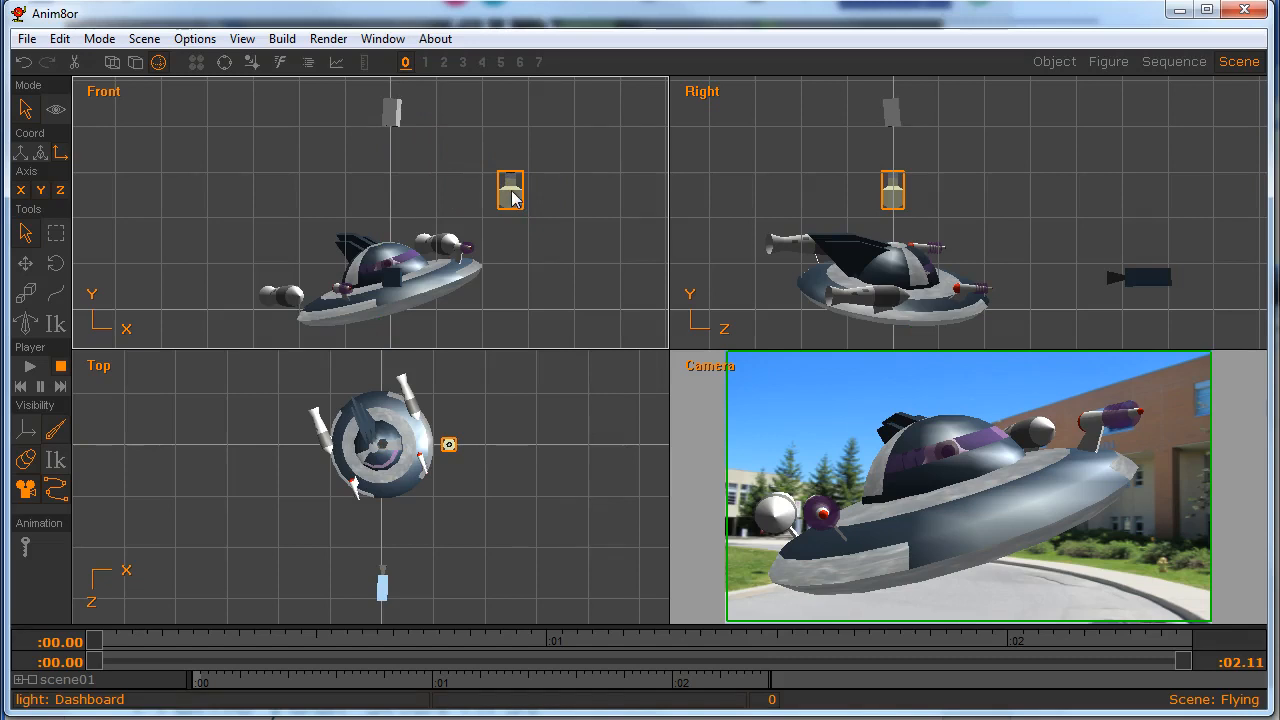
key("r")
mouse_move(511, 197)
left_mouse_down()
mouse_move(545, 193)
mouse_move(530, 197)
left_mouse_up()
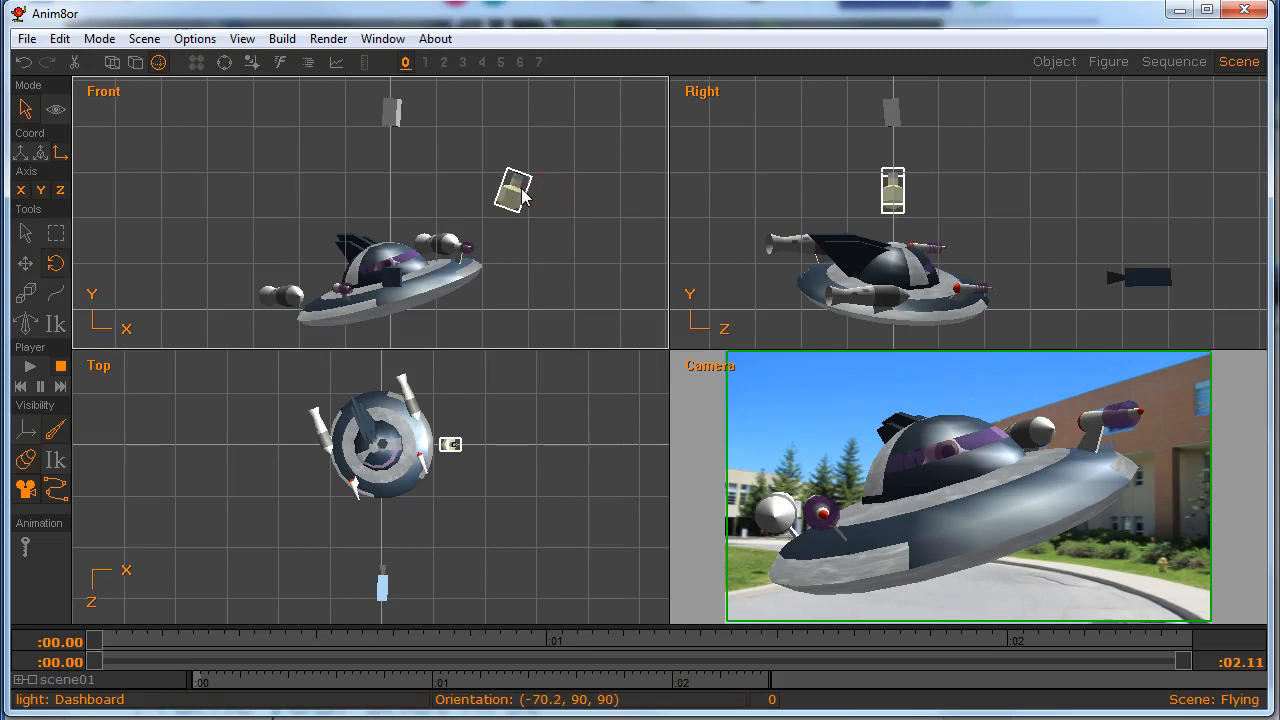
Move the Dashboard light onto the top of the spaceship's dome, at about (-4, 54, 1).
key("m")
left_click_drag(517, 200, 388, 218)
mouse_move(903, 229)
left_mouse_down()
mouse_move(894, 209)
mouse_move(895, 252)
left_mouse_up()
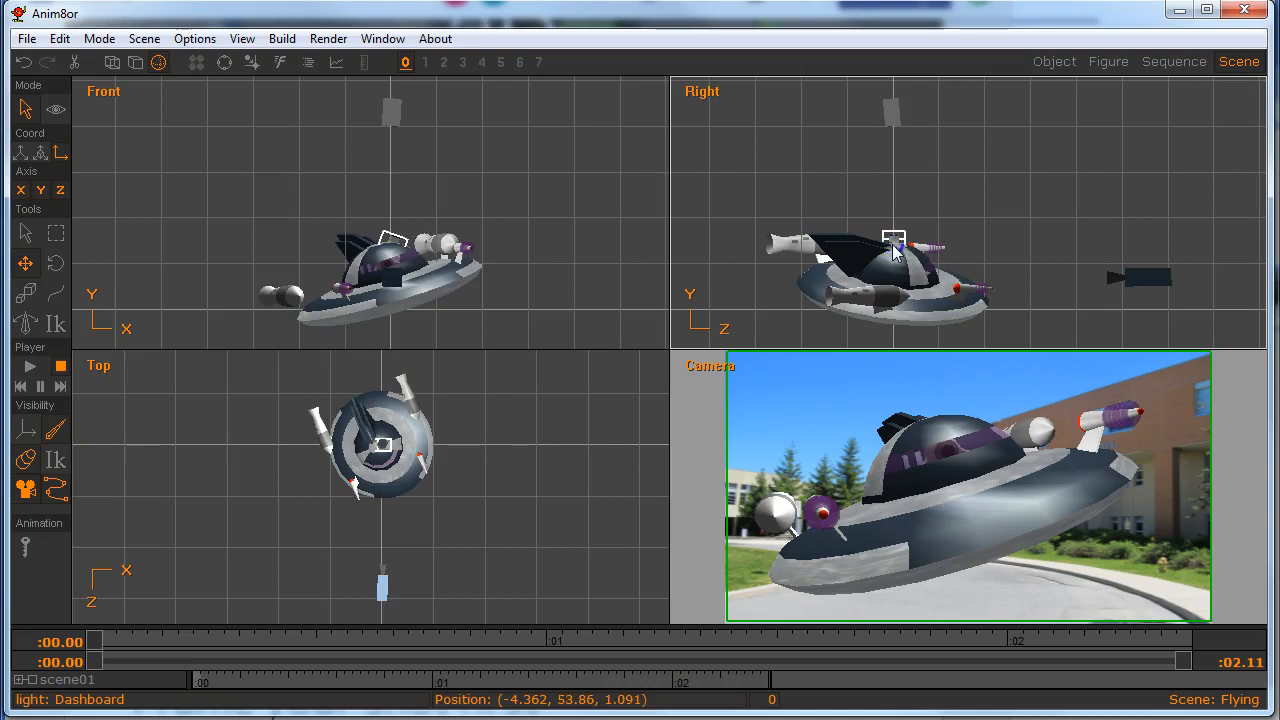
left_click_drag(895, 252, 895, 252)
Scale the Dashboard light down by a factor of about 0.71.
key("f")
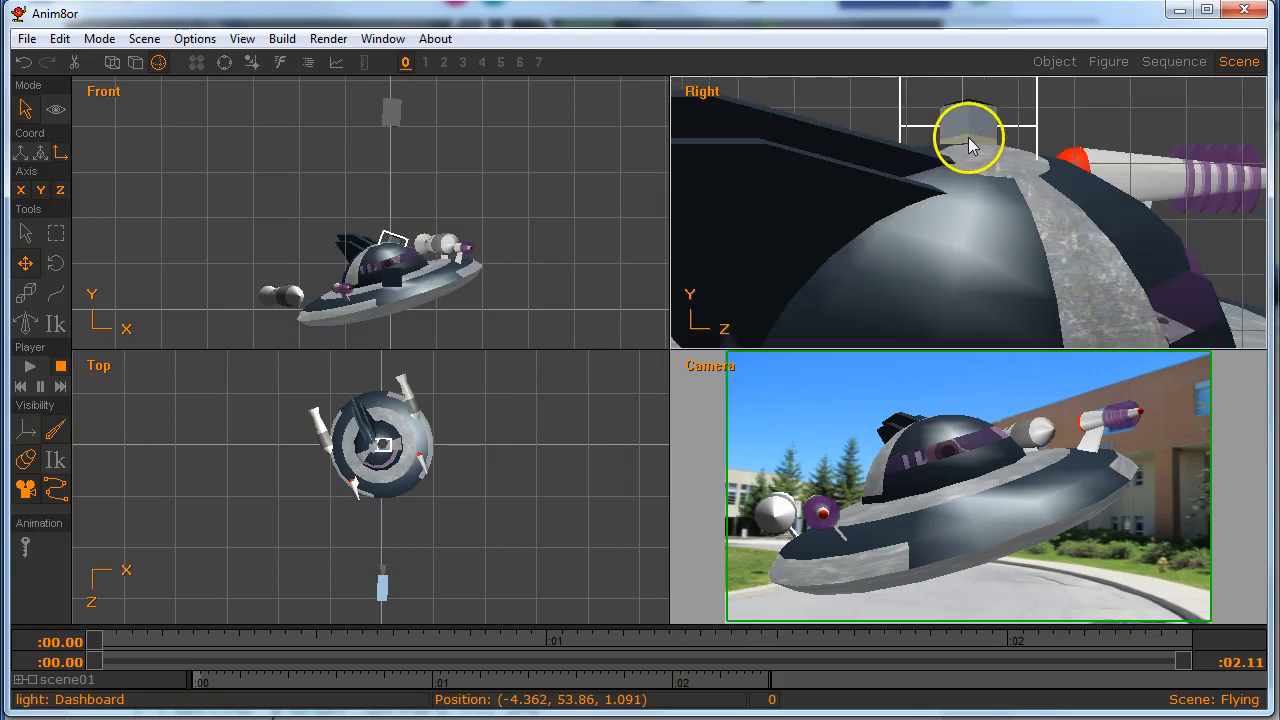
key("s")
left_click_drag(965, 145, 953, 150)
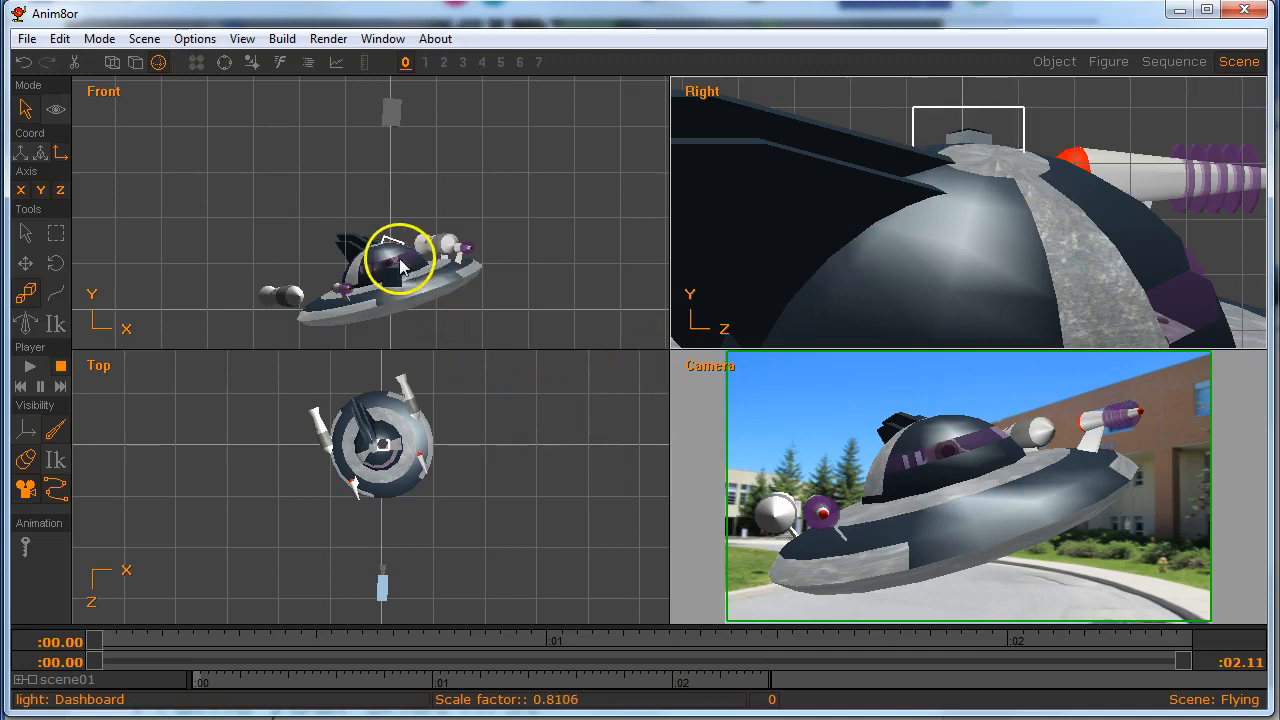
left_click_drag(392, 262, 383, 265)
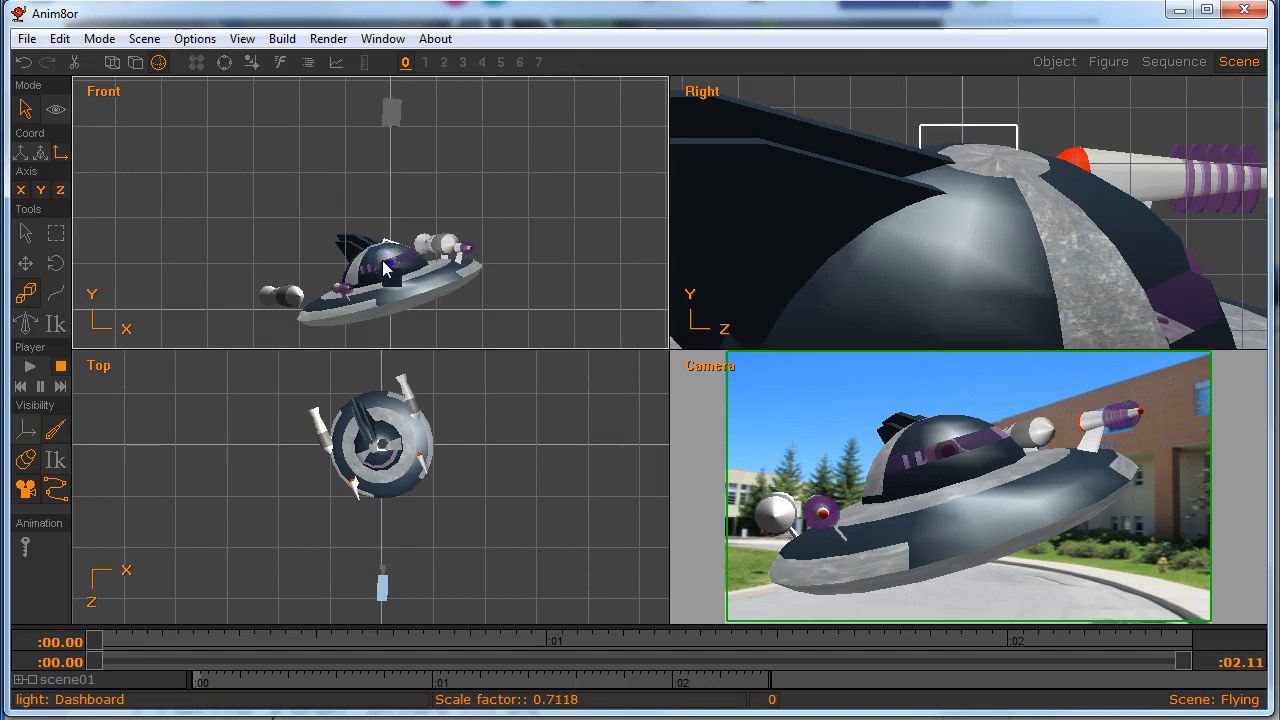
left_click(568, 340)
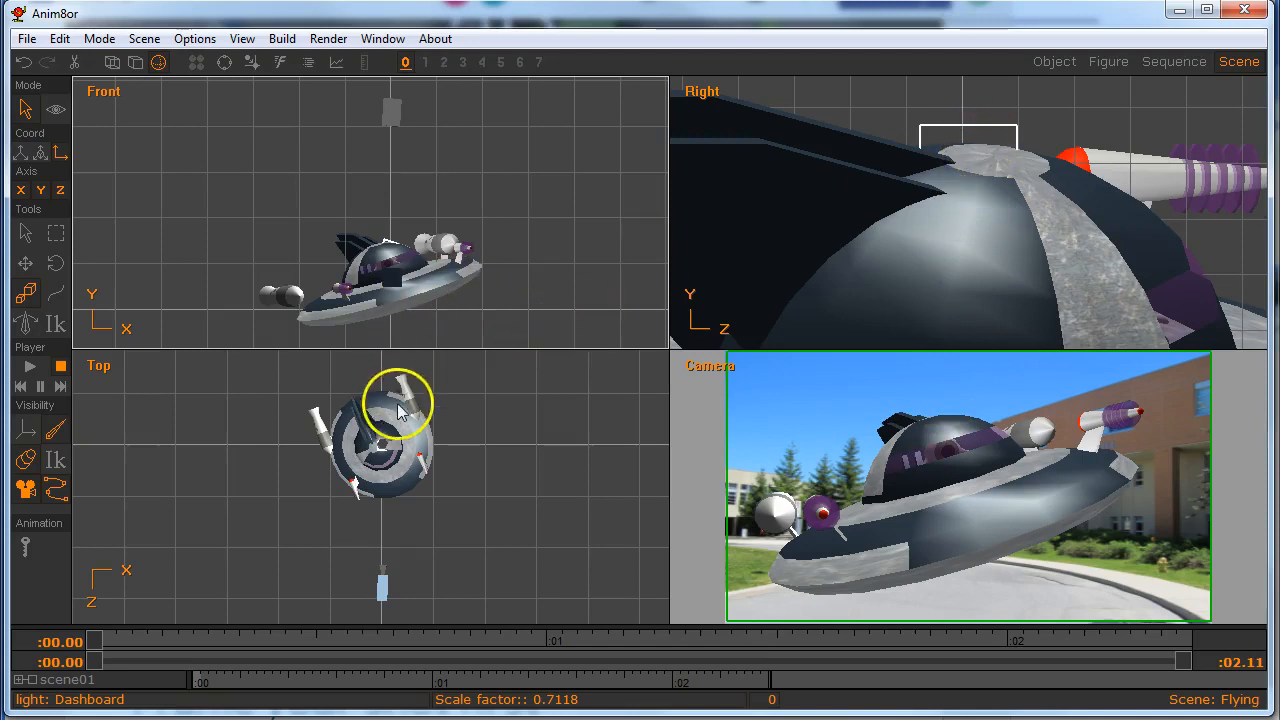
Show the front view in wireframe and move the Dashboard light inside the ship's dome to about (-10, 39, 1).
mouse_move(384, 252)
left_mouse_down()
mouse_move(396, 232)
mouse_move(371, 197)
mouse_move(346, 217)
mouse_move(390, 229)
left_mouse_up()
key("m")
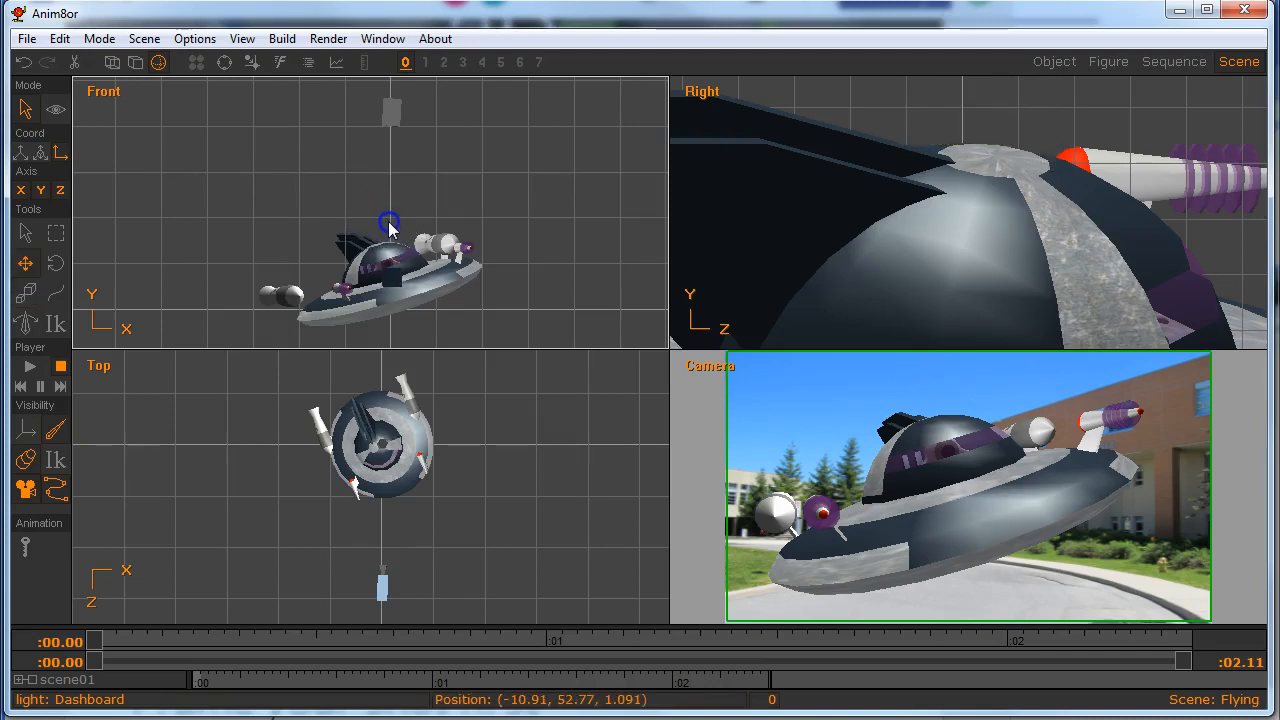
left_click(135, 62)
left_click(112, 62)
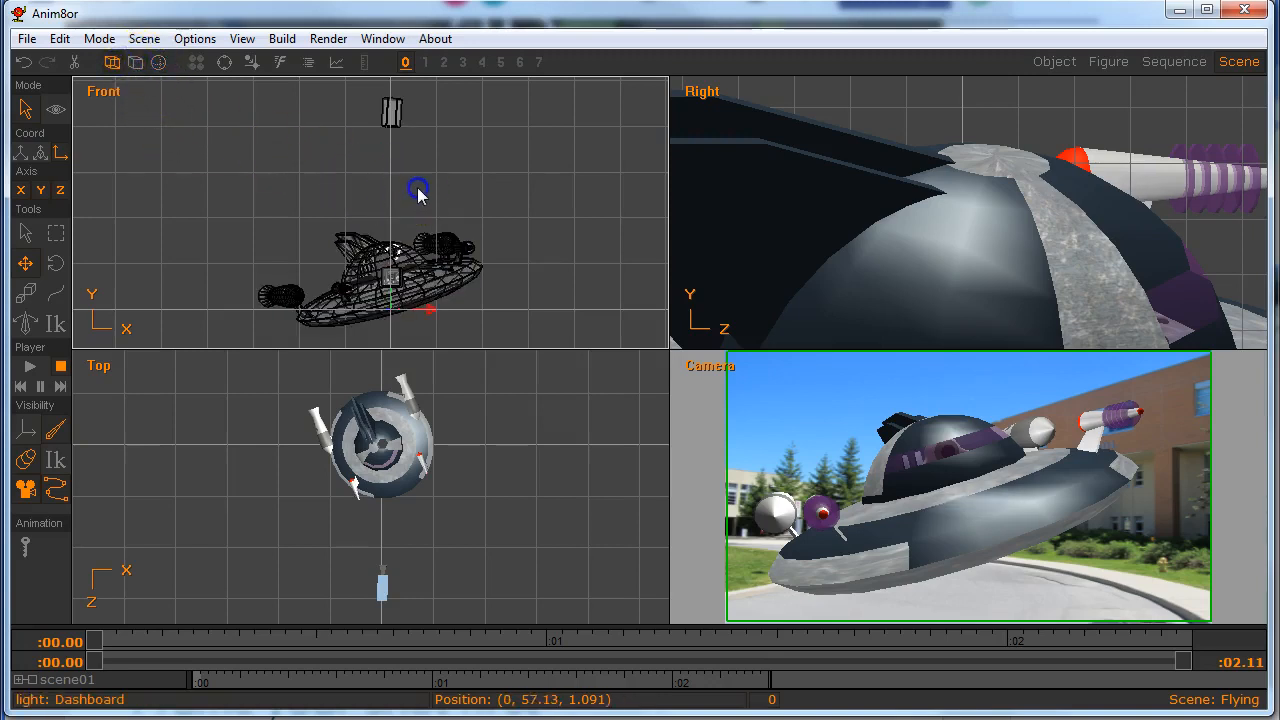
left_click_drag(412, 197, 409, 210)
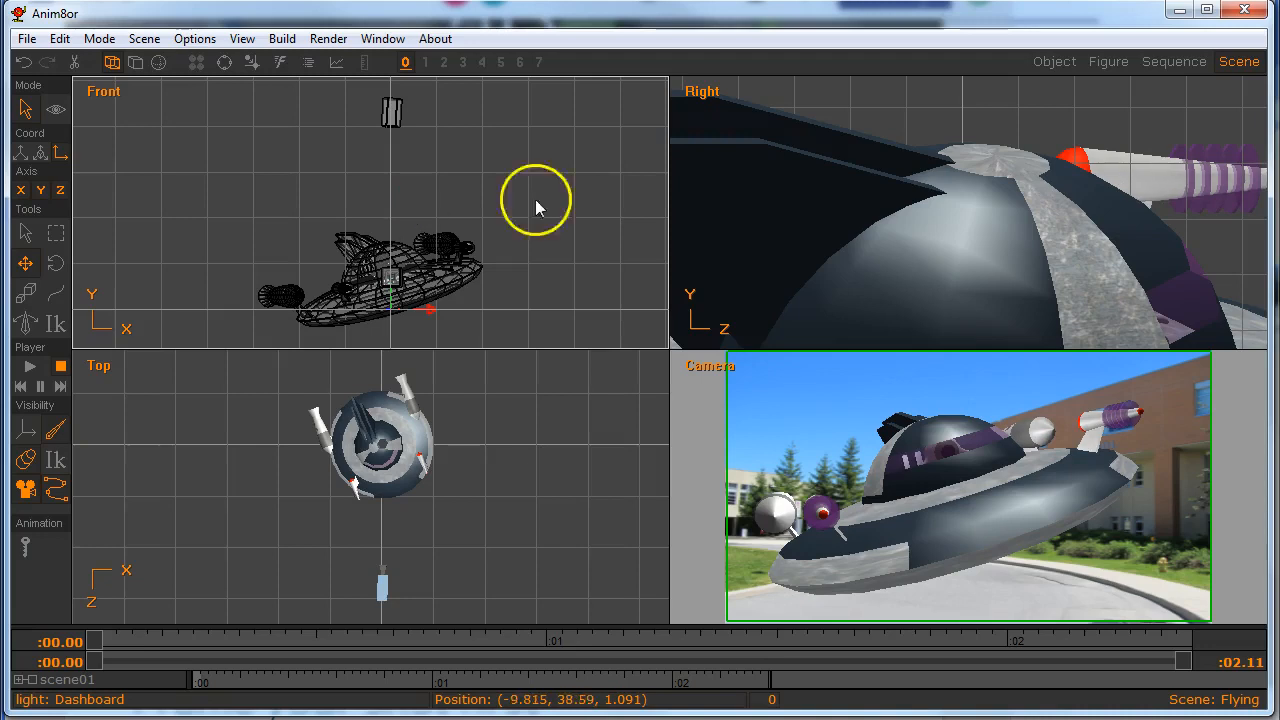
Enlarge the camera view and render a 1280 by 720 preview image to inspect the Dashboard light's effect on the cockpit.
left_click(950, 495)
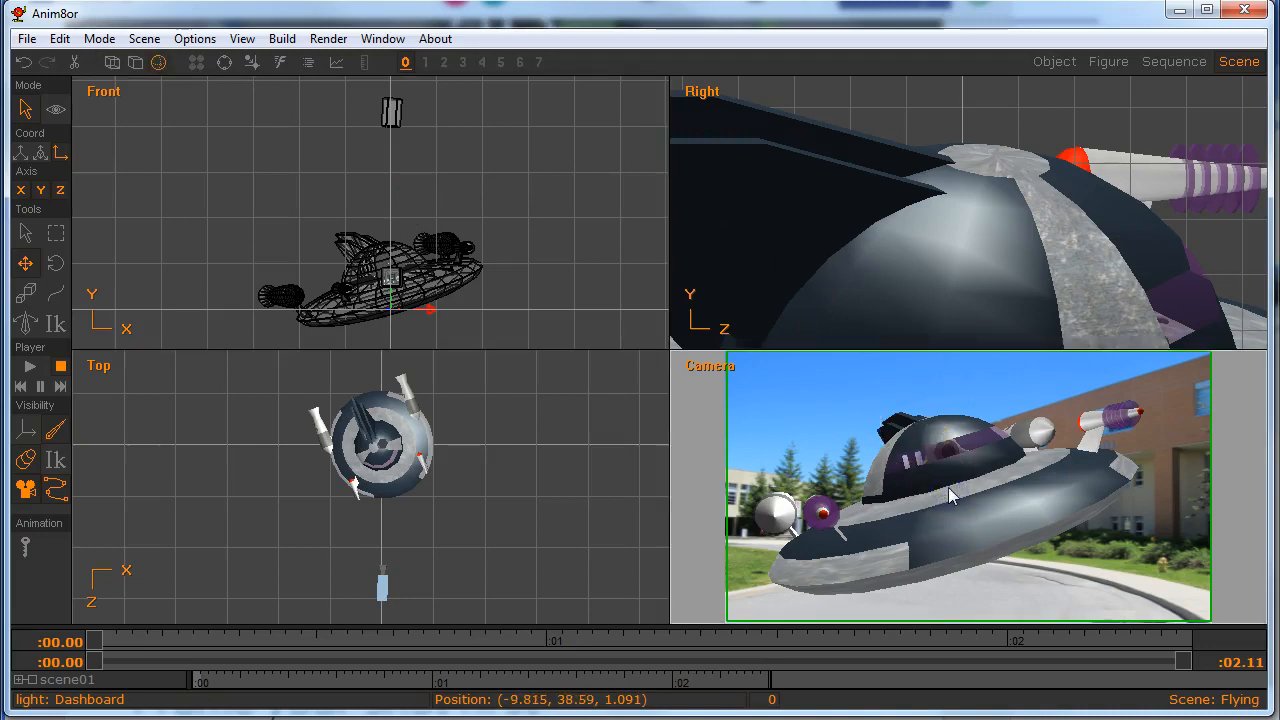
key("Tab")
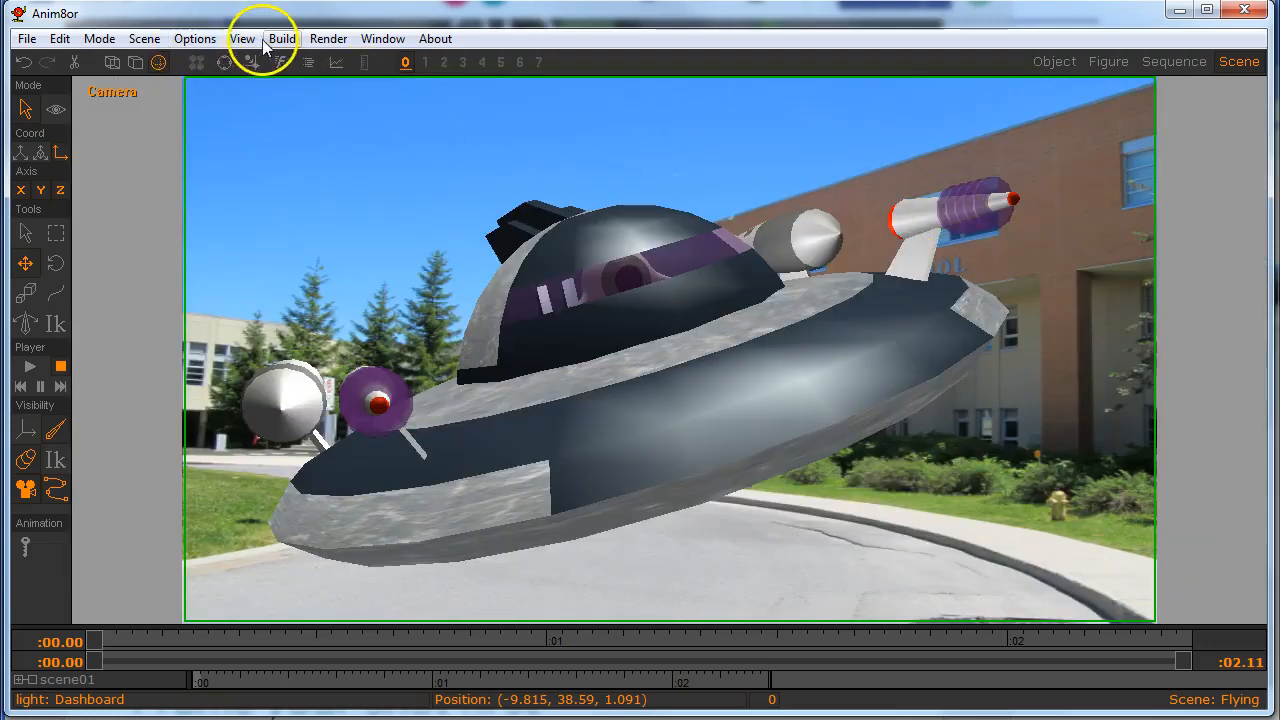
left_click(326, 38)
left_click(351, 62)
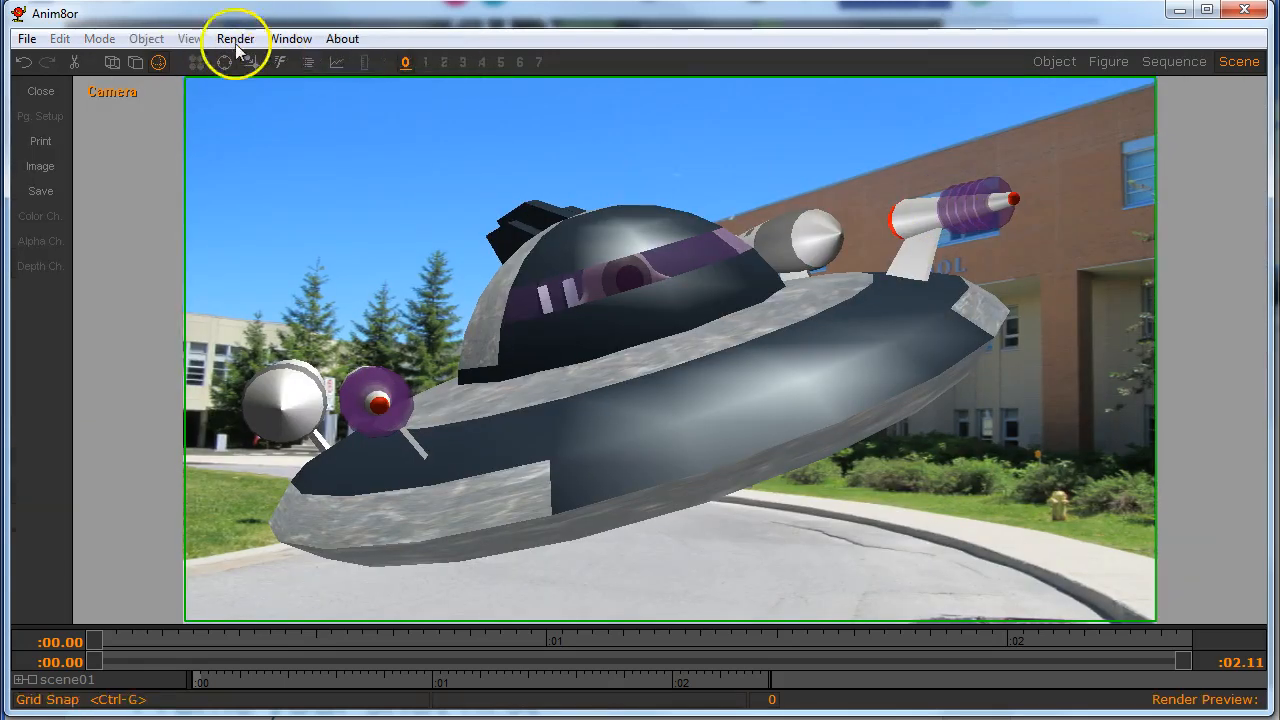
left_click(234, 38)
left_click(246, 59)
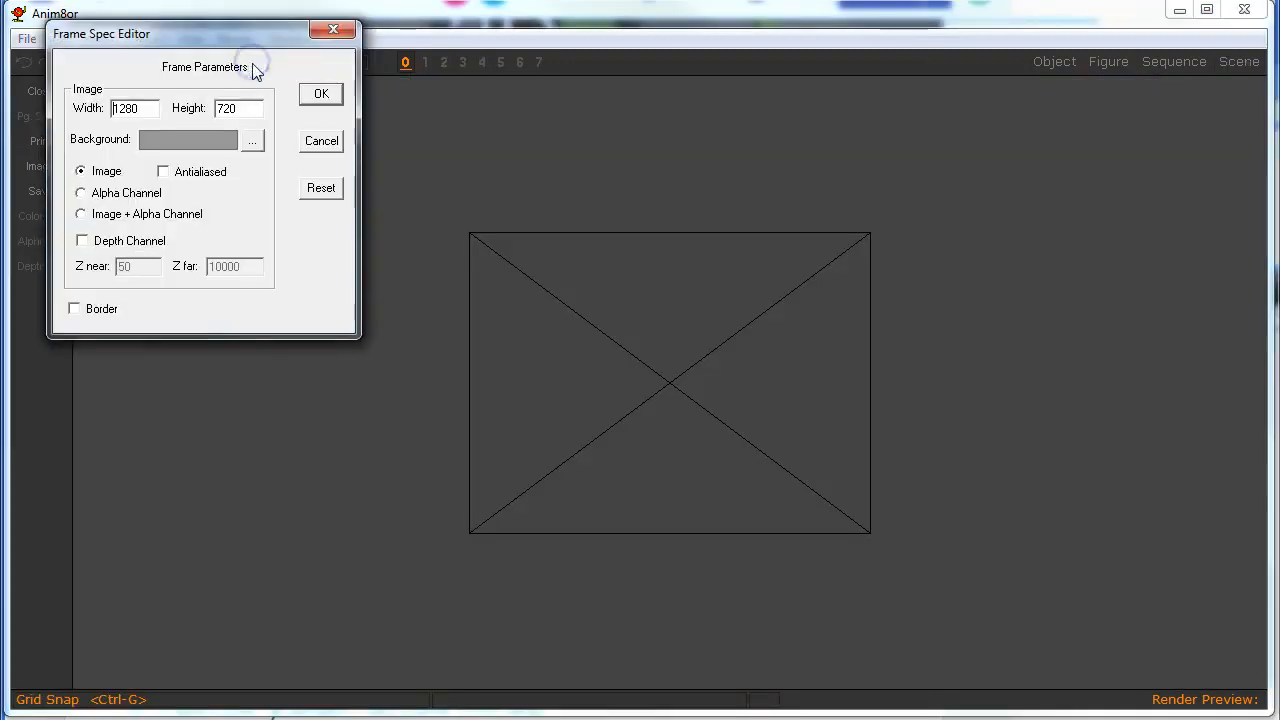
left_click(320, 93)
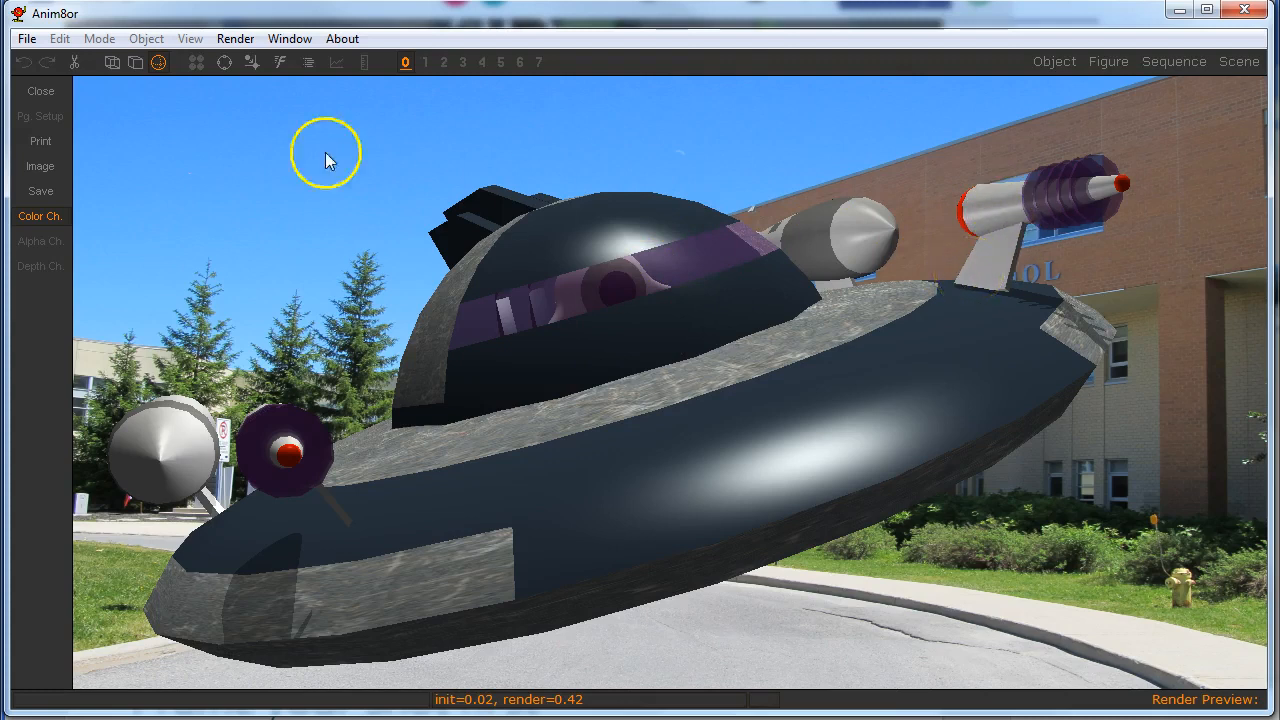
Close the render preview and expand scene01 and its world branch in the timeline to list the scene elements.
left_click(43, 93)
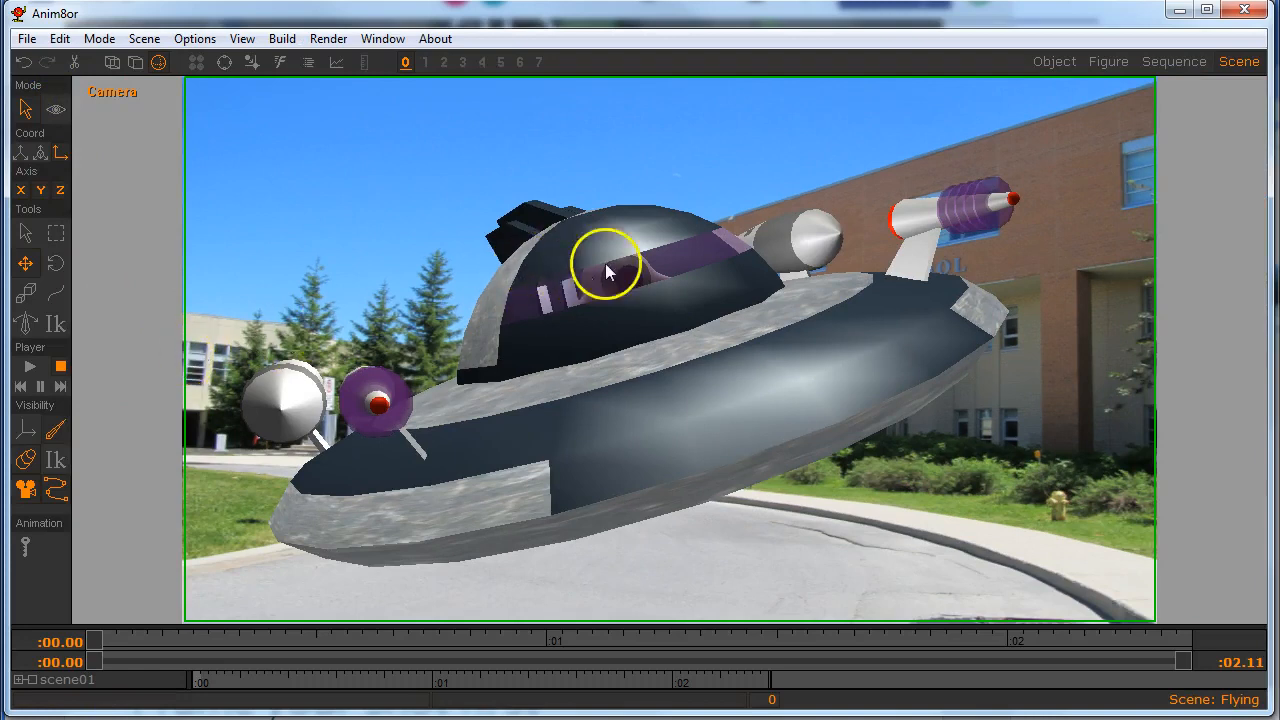
left_click(18, 679)
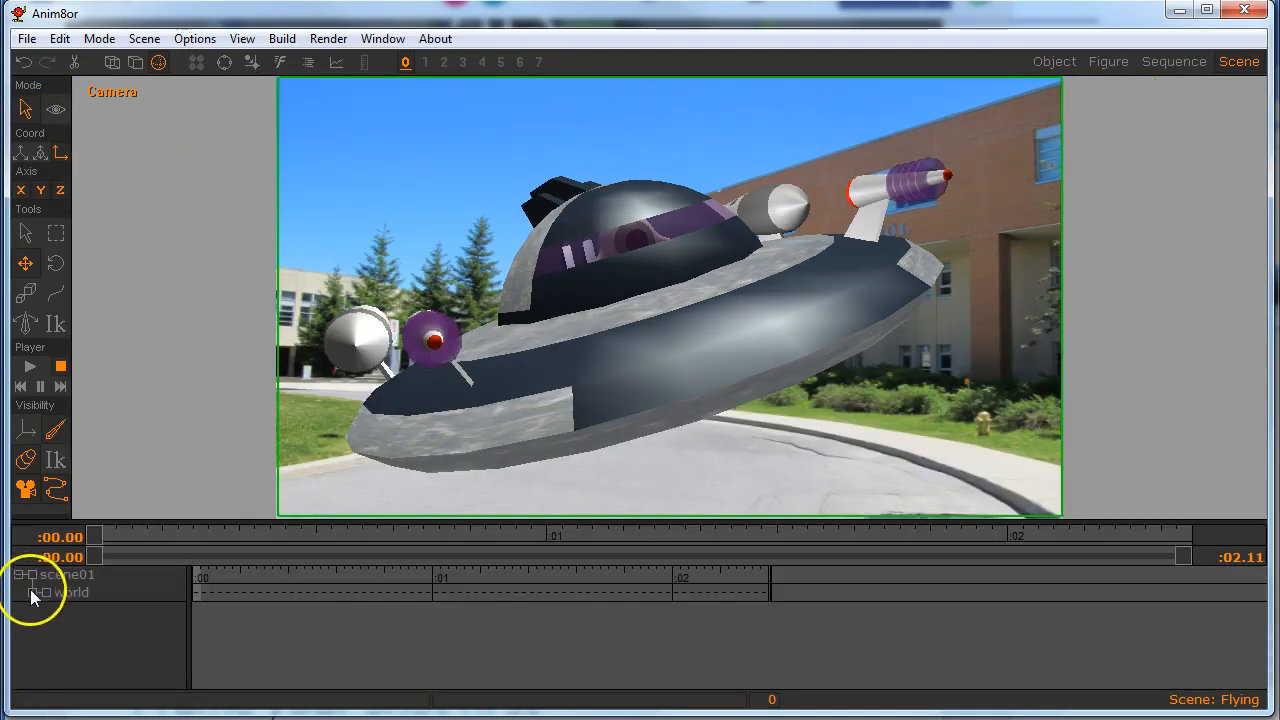
left_click(32, 593)
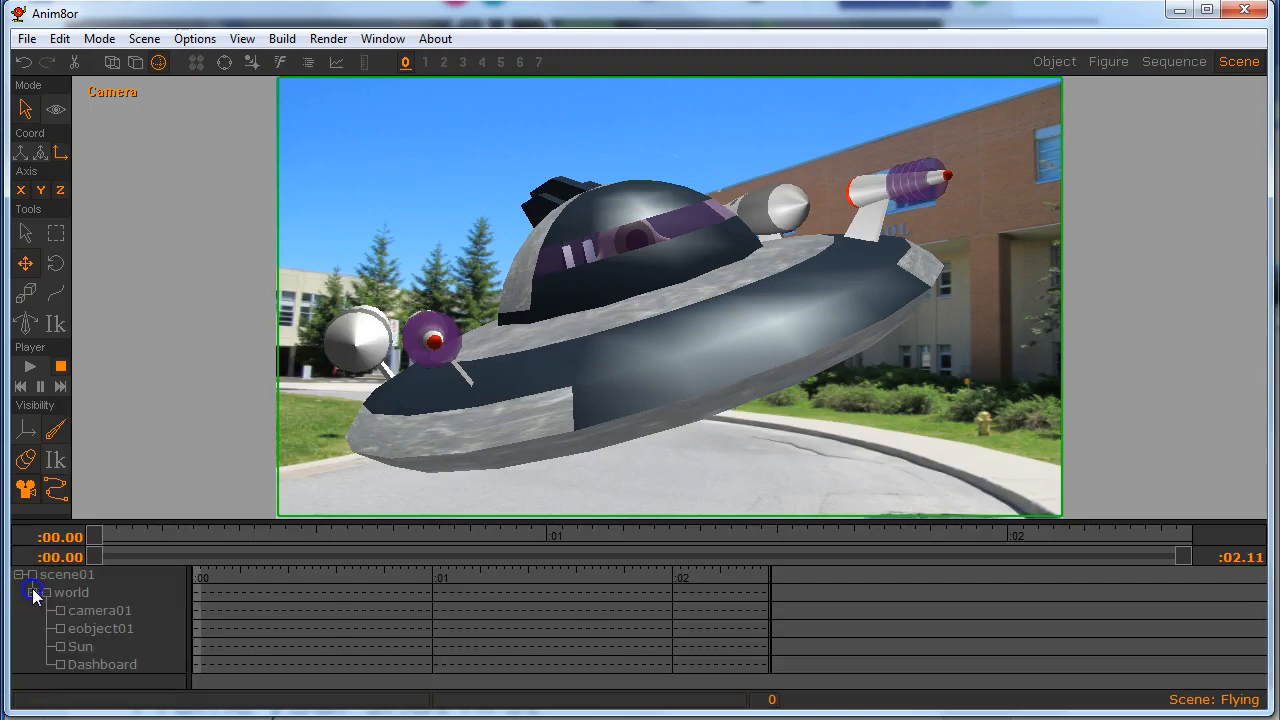
Rename the flying saucer element eobject01 as Saucer.
left_click(88, 628)
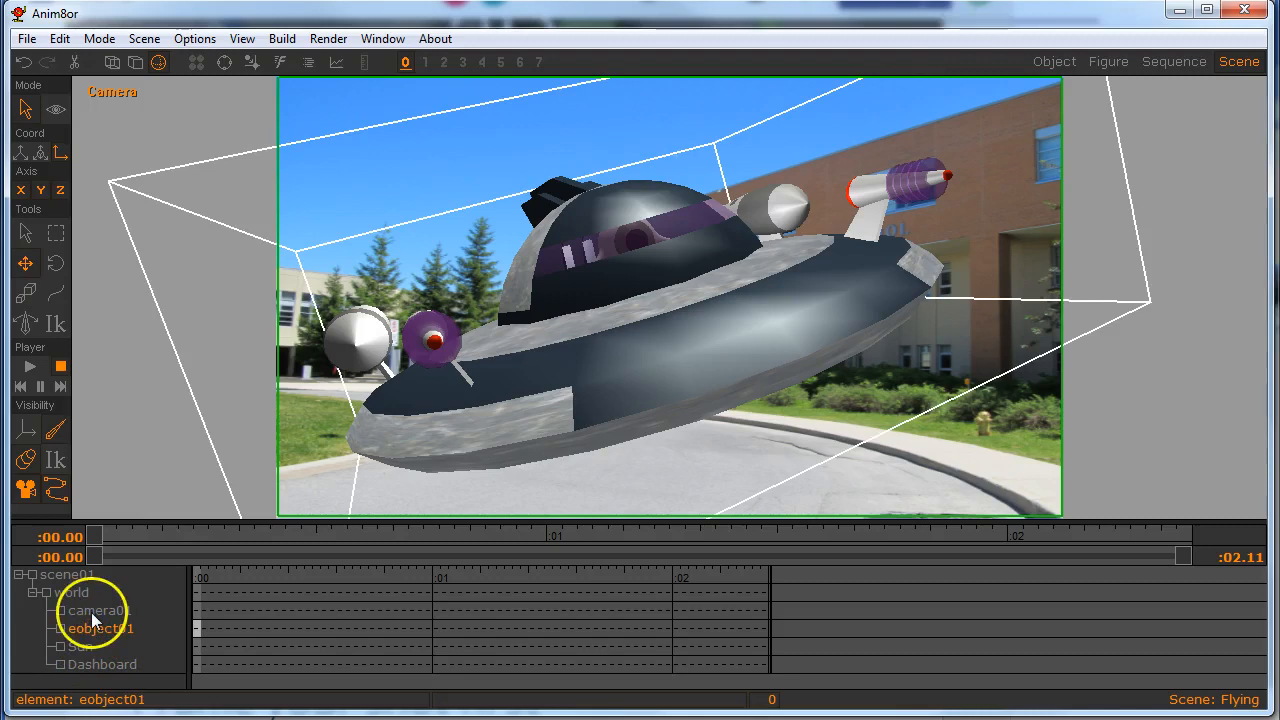
left_click(91, 612)
left_click(95, 627)
double_click(95, 628)
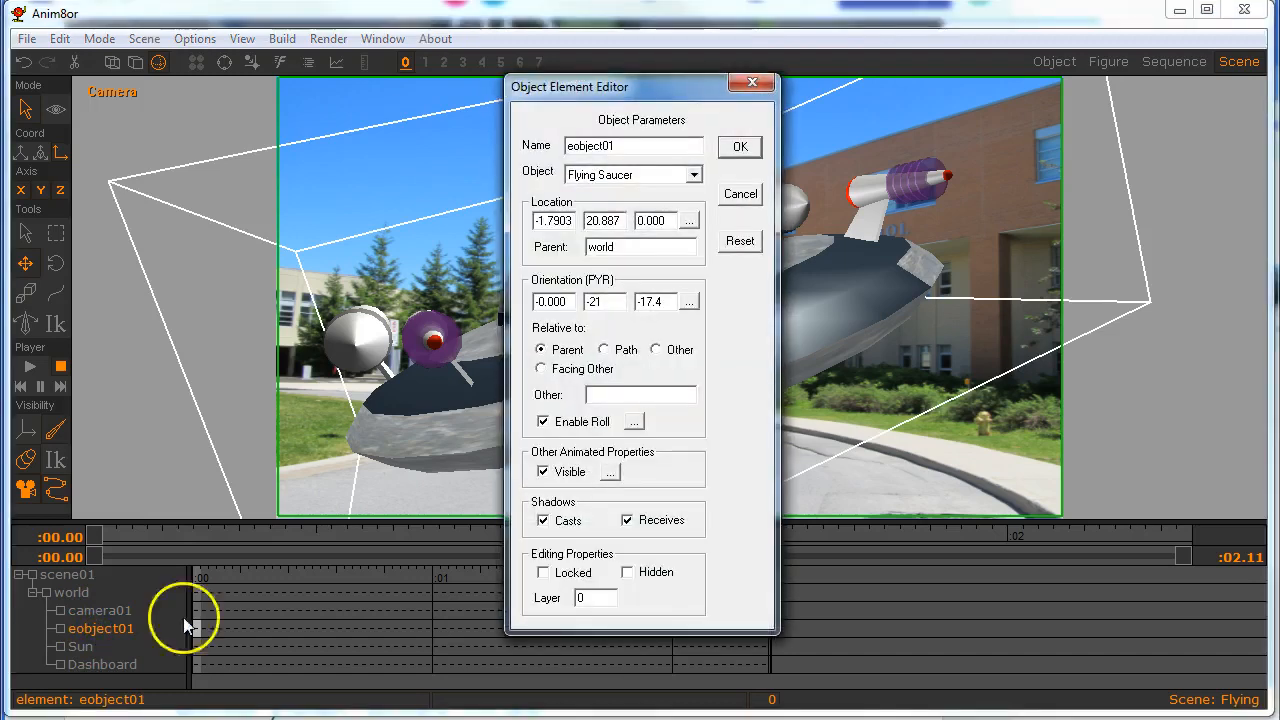
left_click_drag(650, 145, 480, 148)
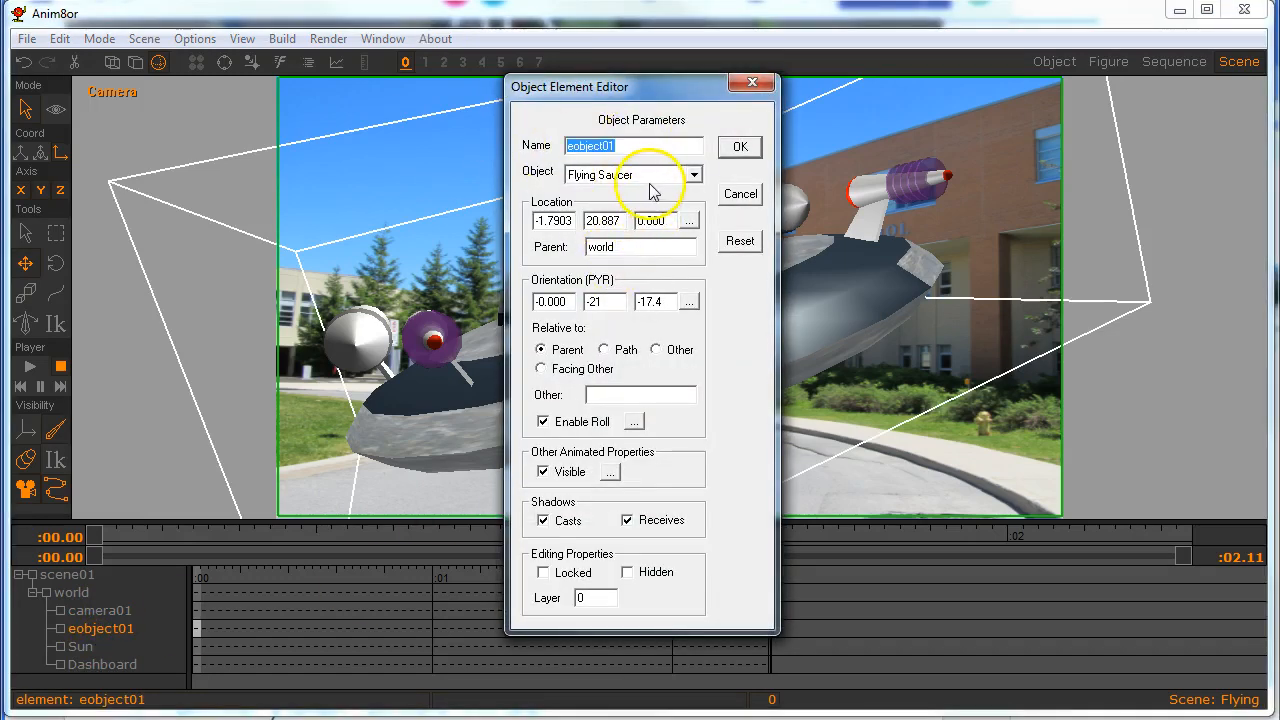
type("Saucer")
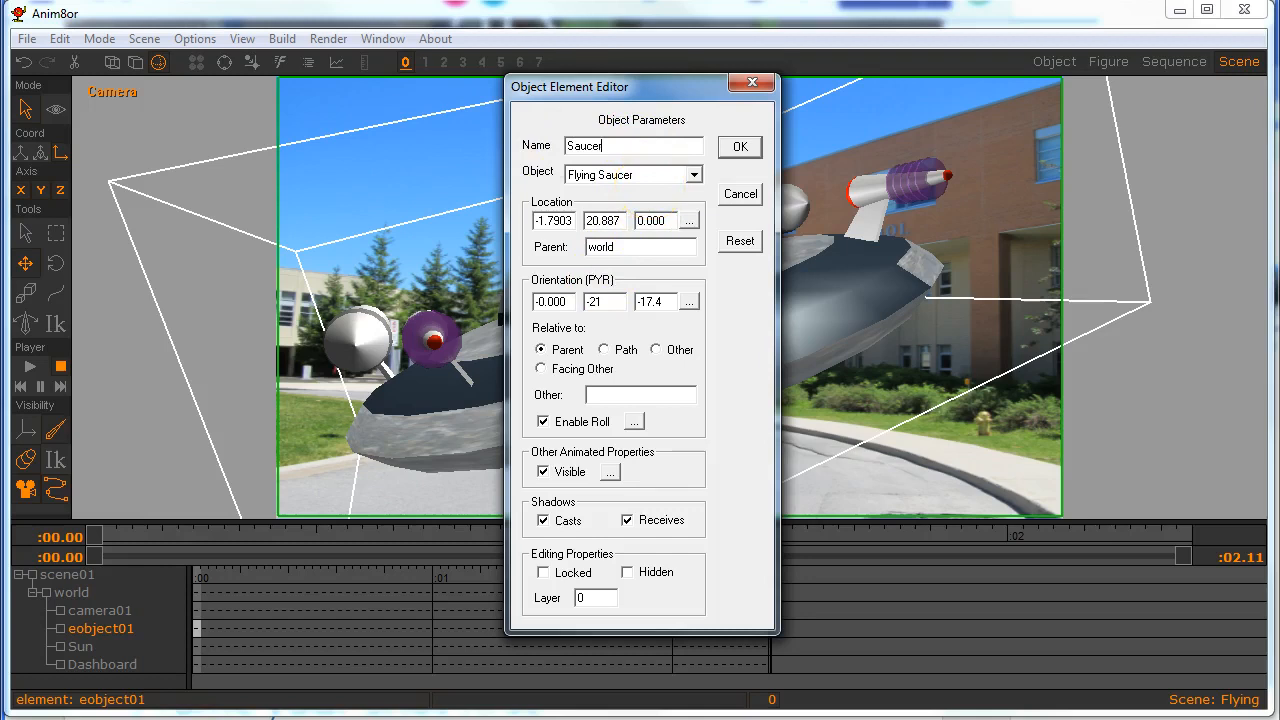
key("Return")
Enable shadow casting for the Dashboard light in its advanced light parameters.
left_click(89, 645)
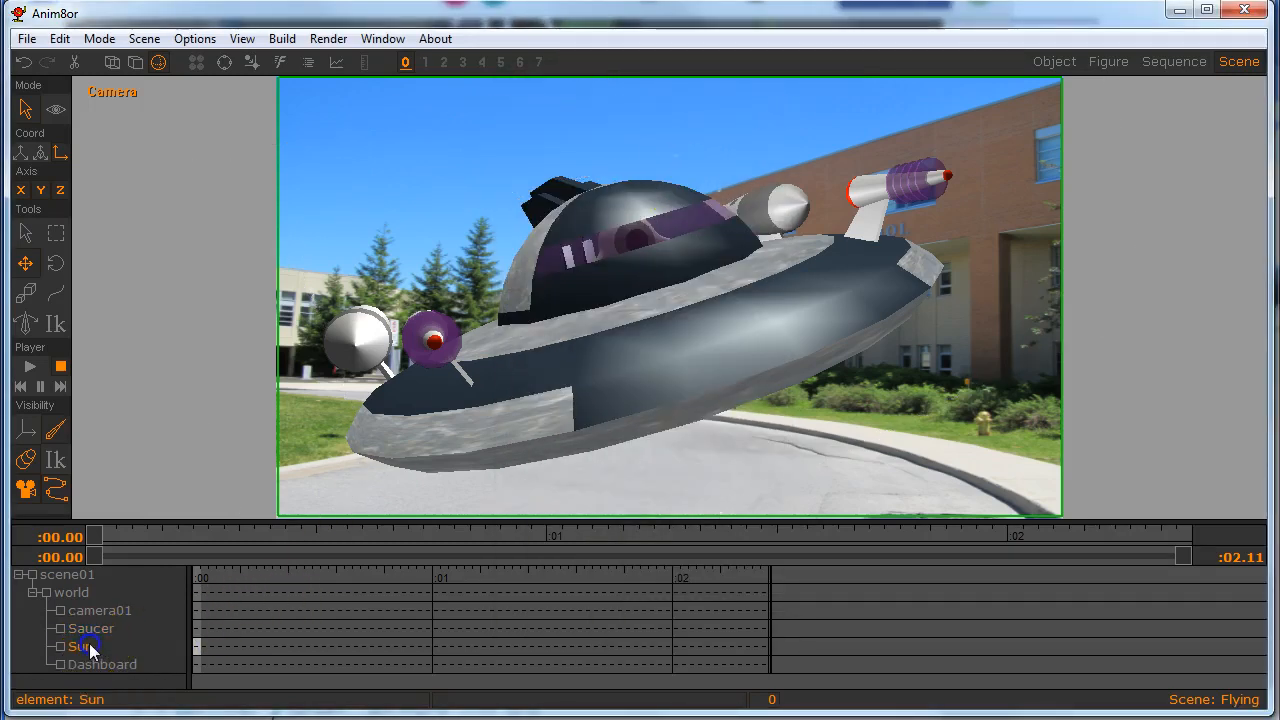
left_click(94, 665)
double_click(94, 665)
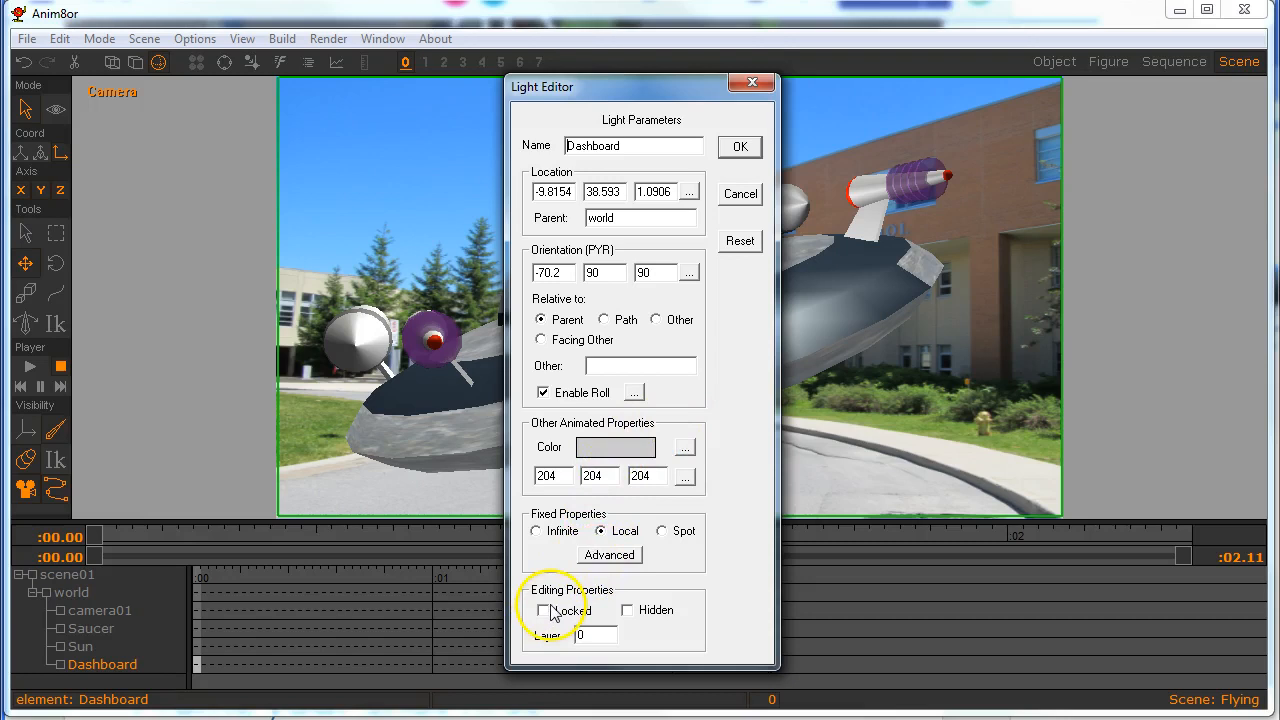
left_click(609, 554)
left_click(583, 318)
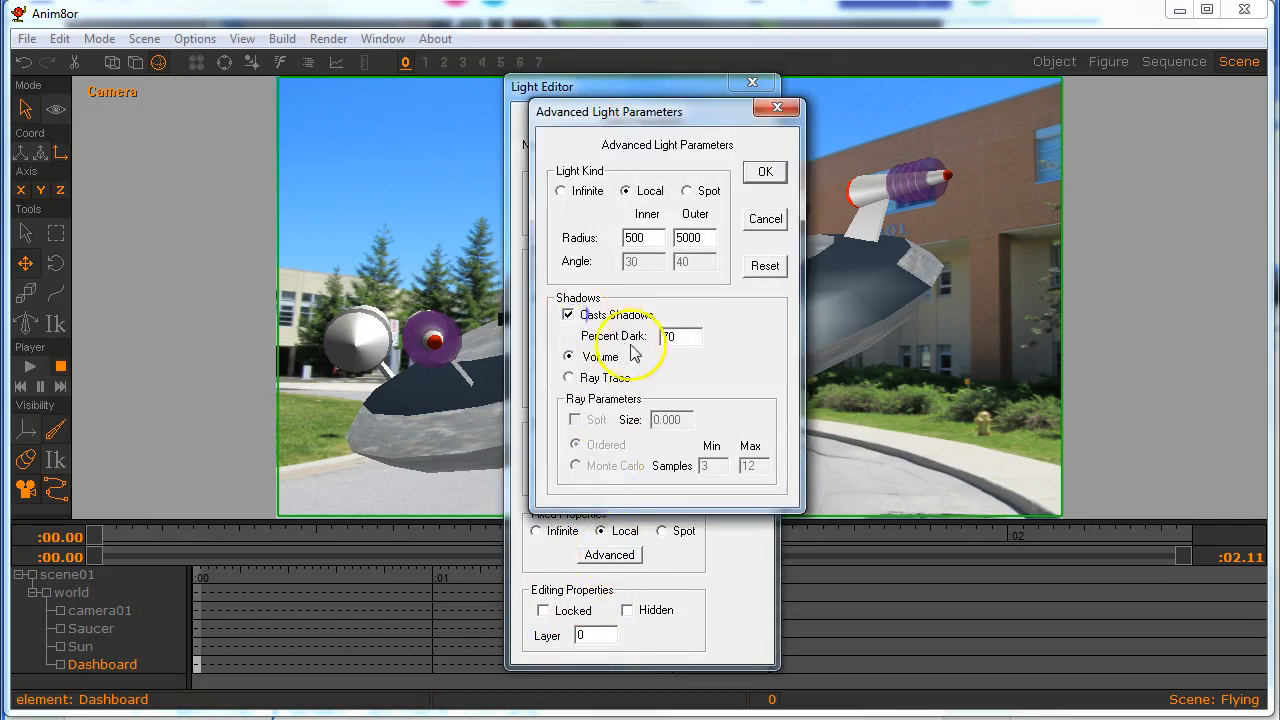
left_click(767, 172)
left_click(743, 148)
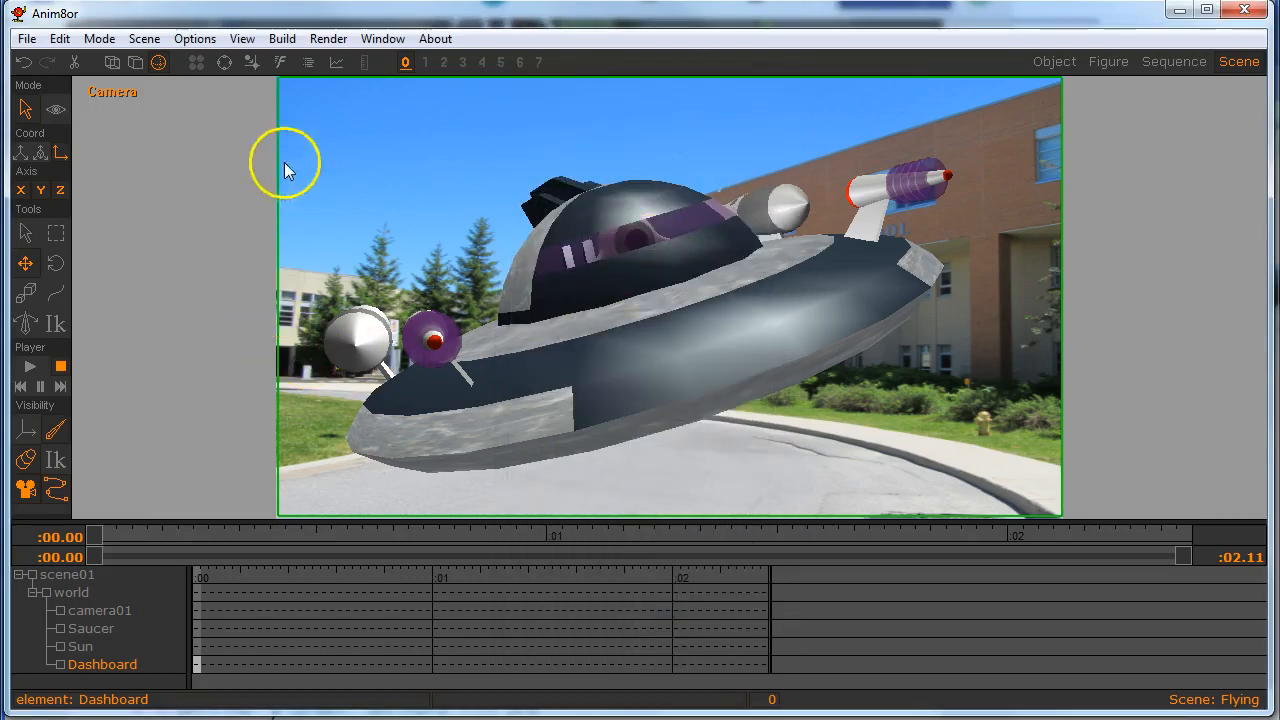
Render a 1280 by 720 preview image to check the shadows cast by the Dashboard light, and close it.
left_click(329, 38)
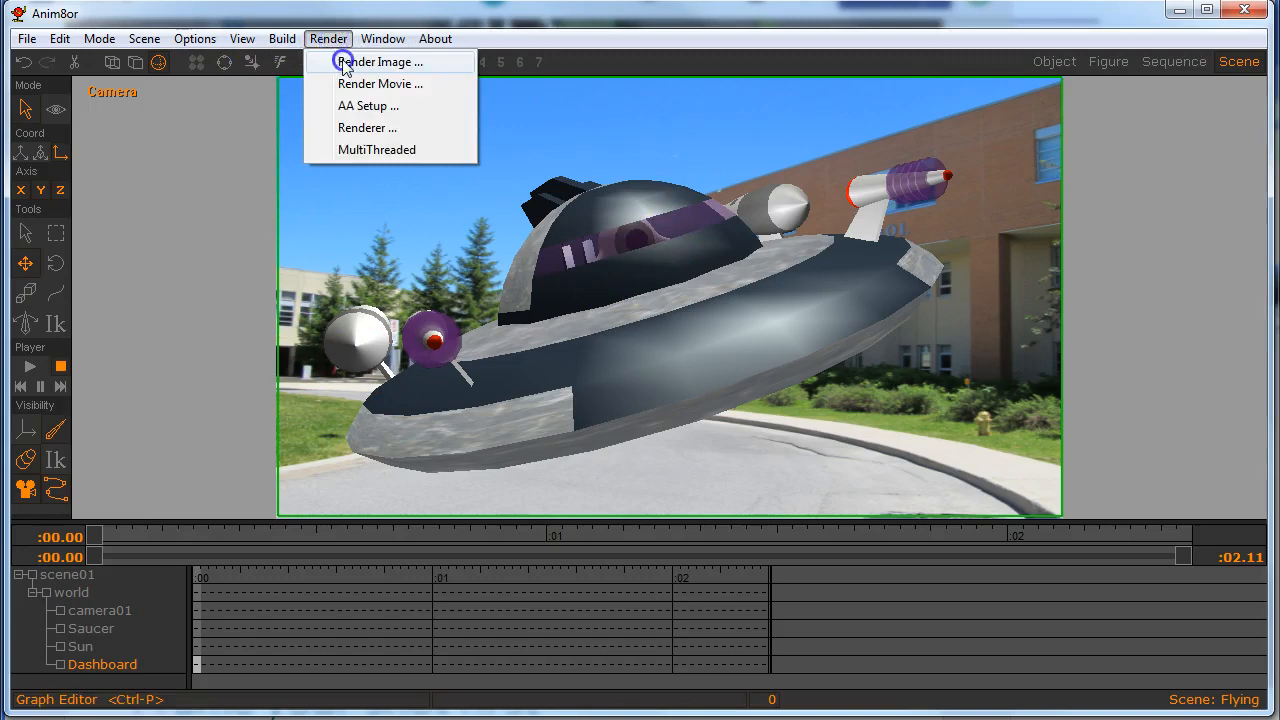
left_click(345, 57)
left_click(231, 42)
left_click(251, 61)
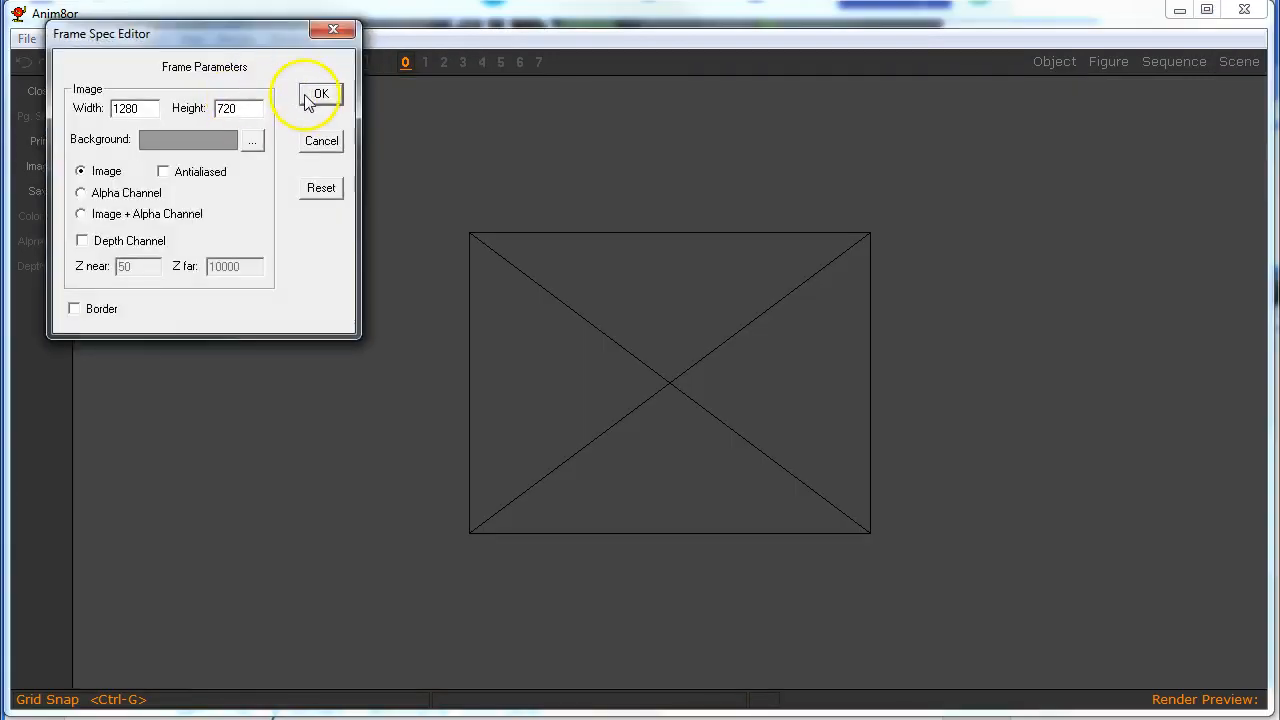
left_click(320, 91)
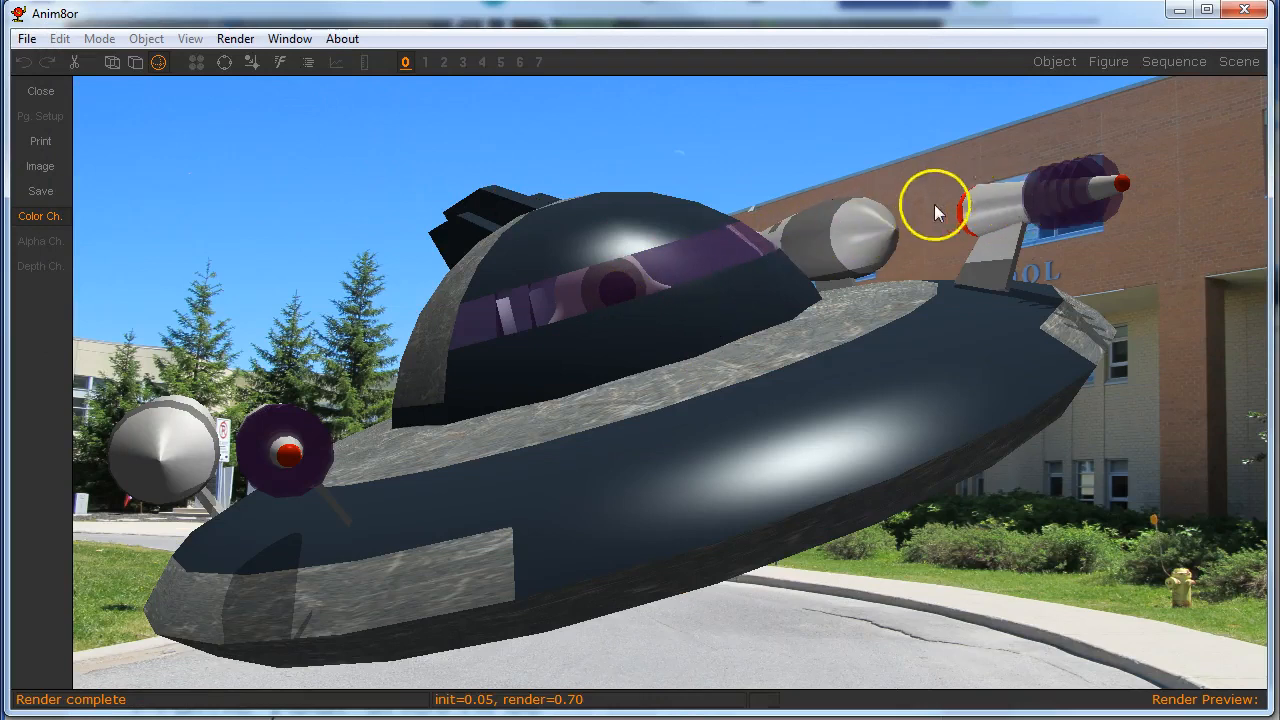
left_click(36, 92)
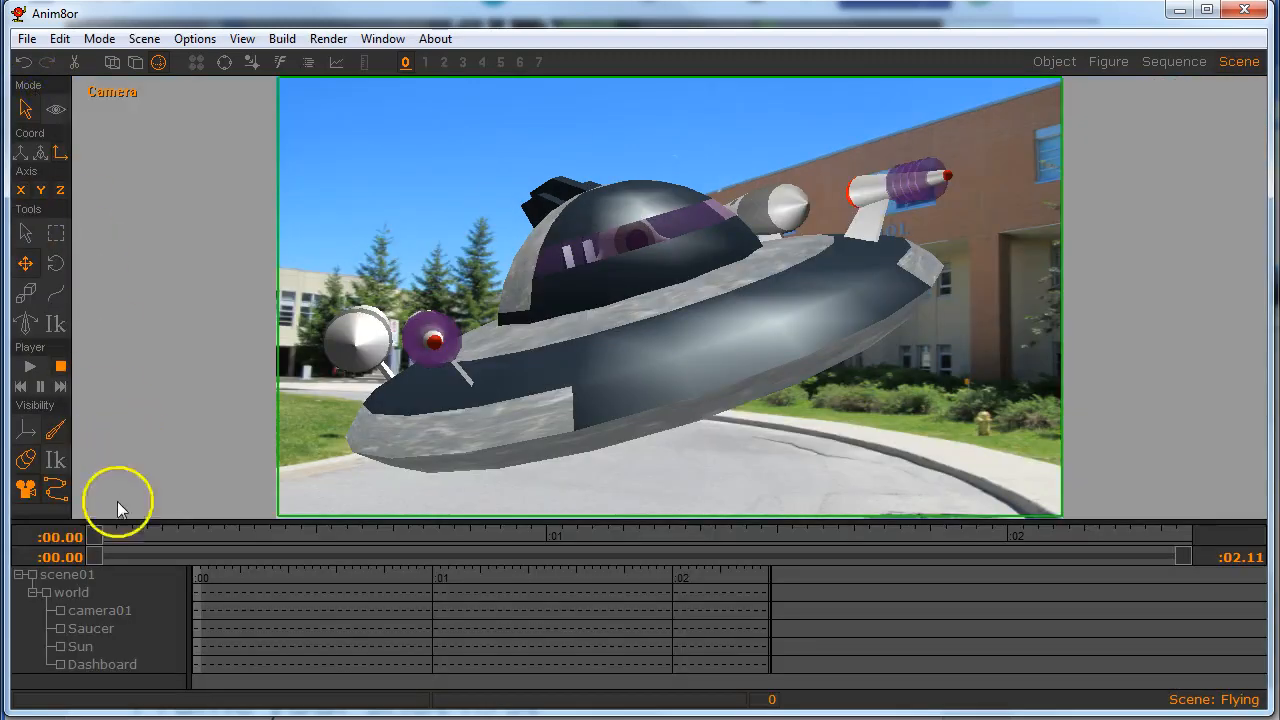
Review the Dashboard light's settings without changing them and delete the light from the scene.
left_click(92, 665)
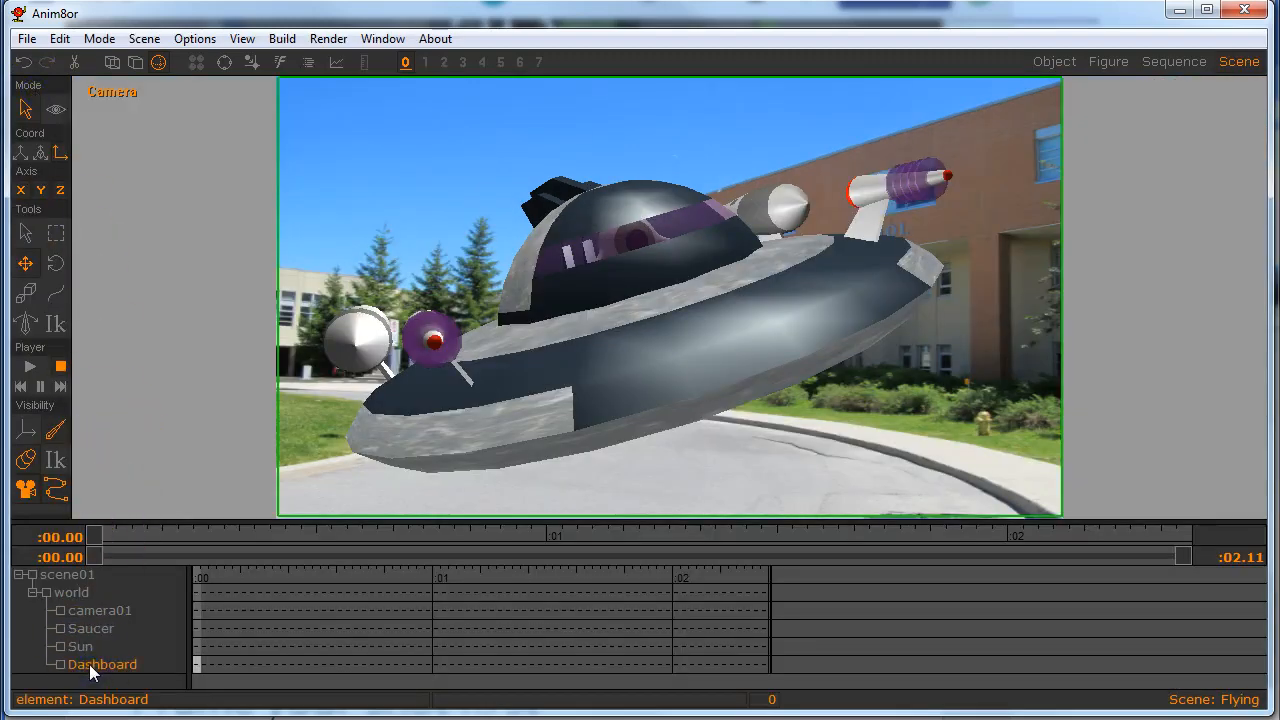
double_click(89, 664)
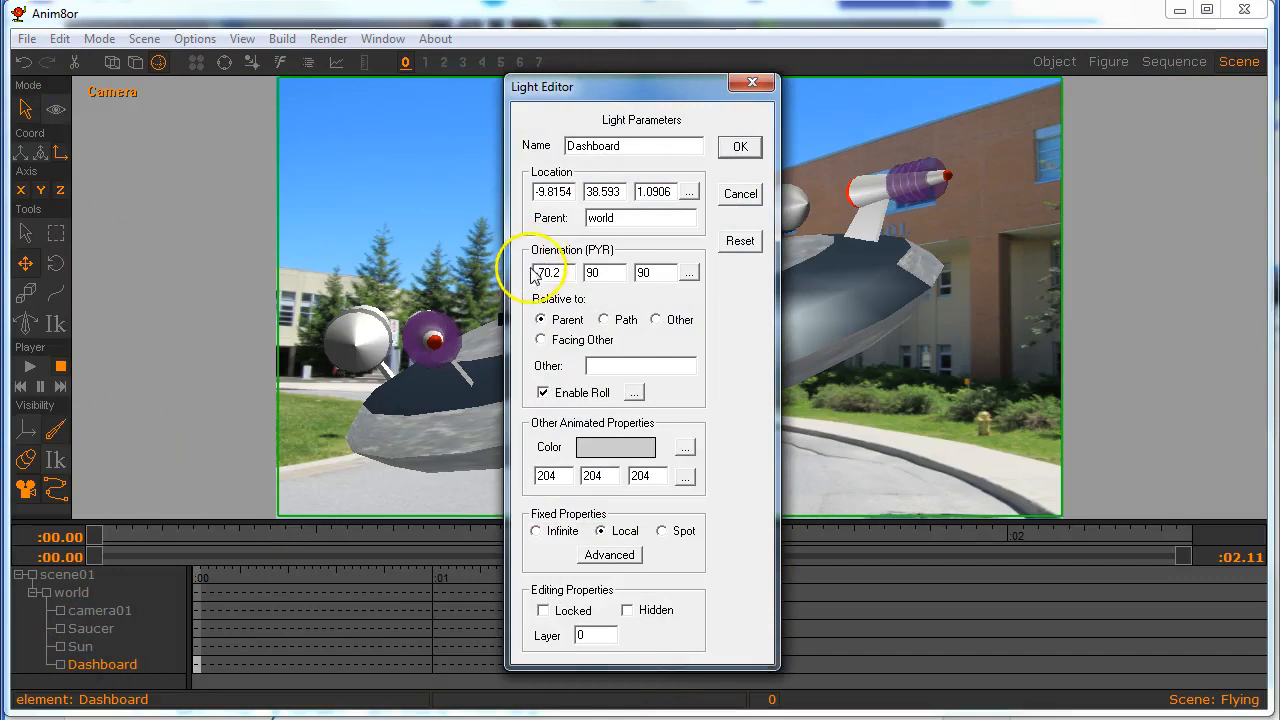
left_click(740, 194)
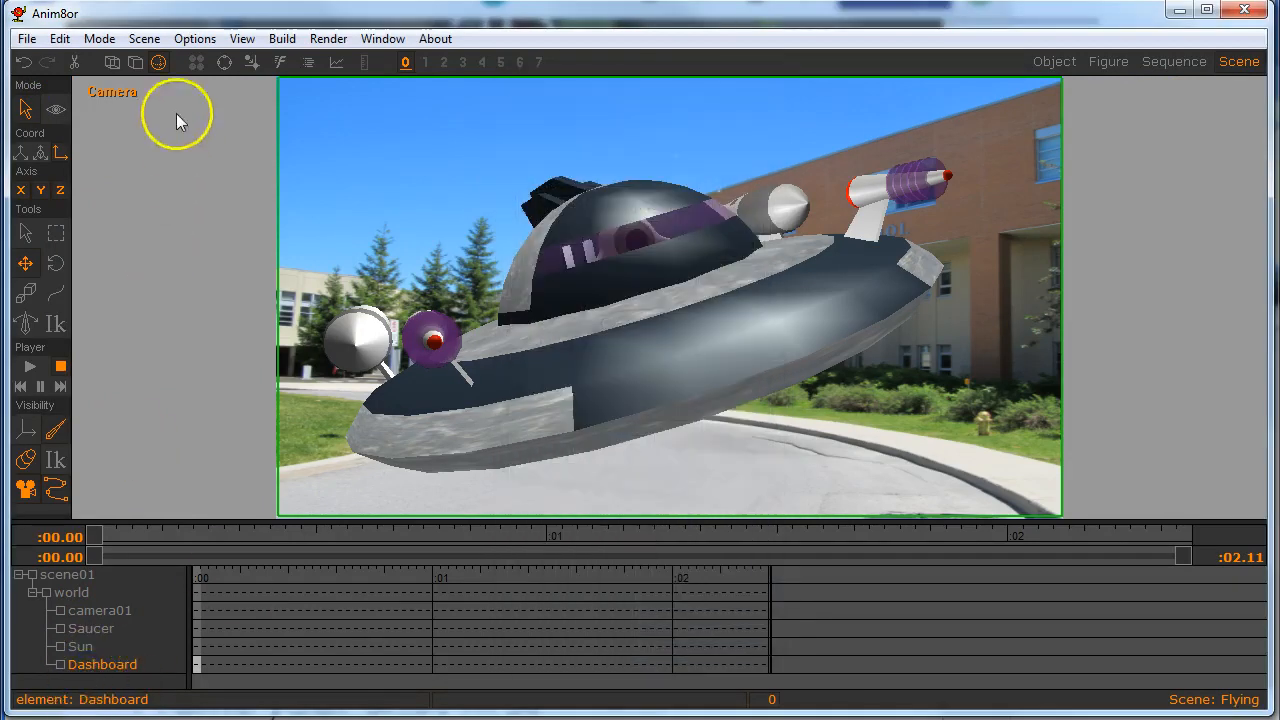
left_click(60, 40)
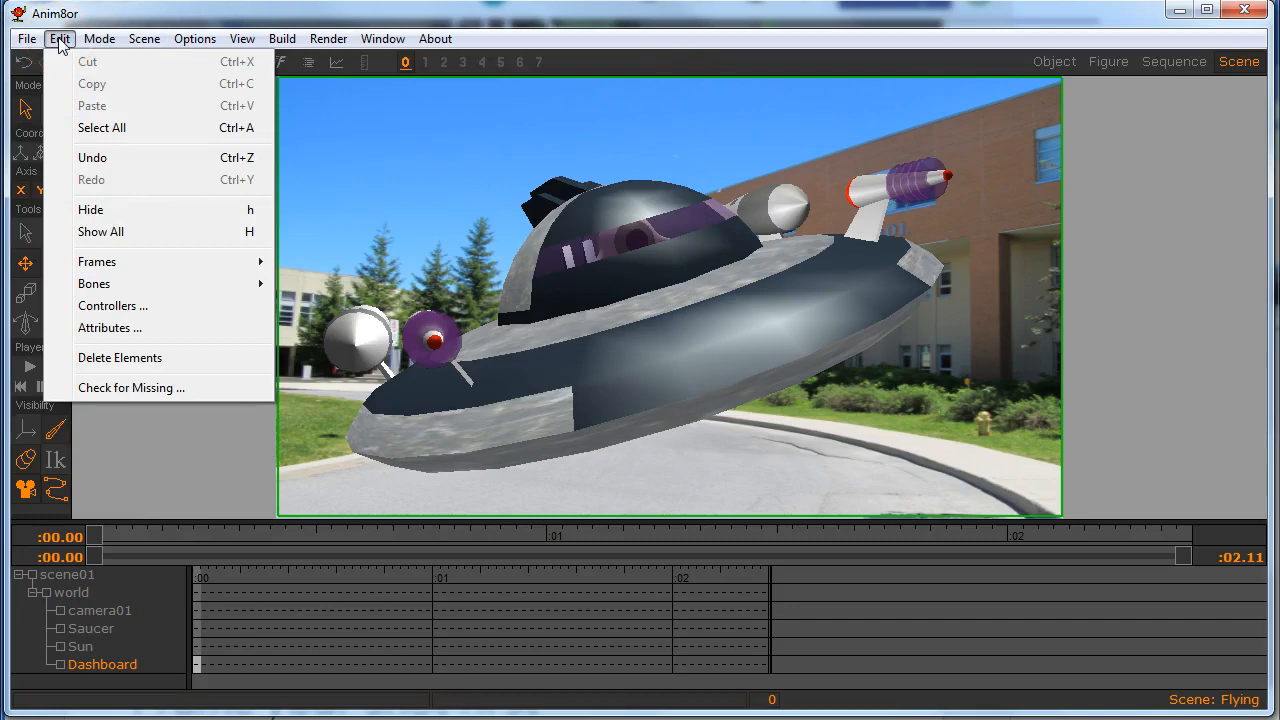
left_click(96, 358)
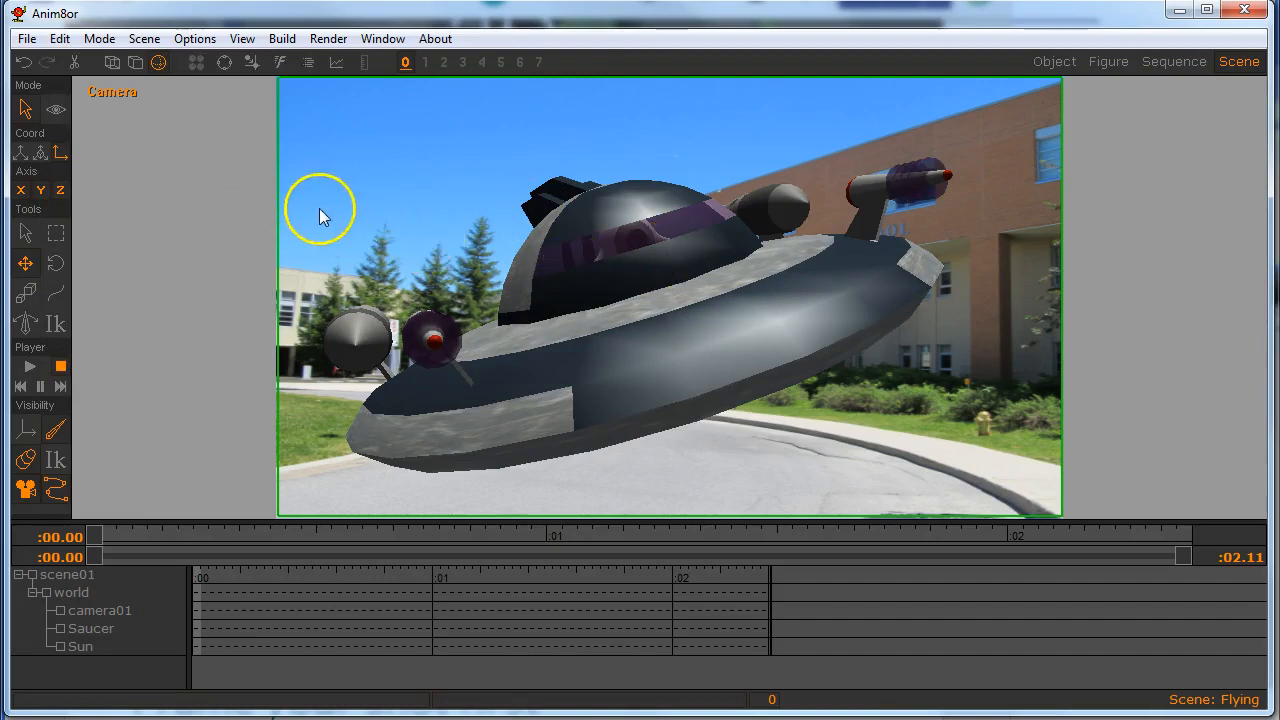
Render a 1280 by 720 preview image of the scene without the Dashboard light.
left_click(329, 38)
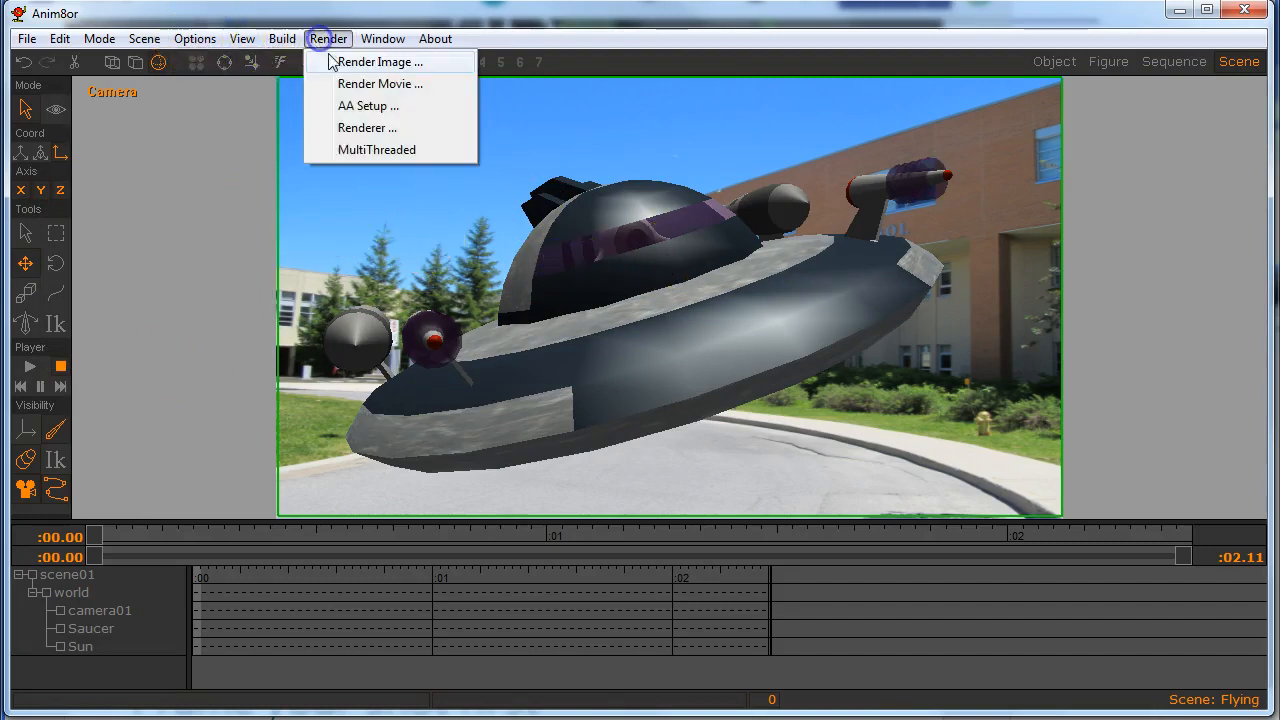
left_click(335, 61)
left_click(233, 39)
left_click(250, 61)
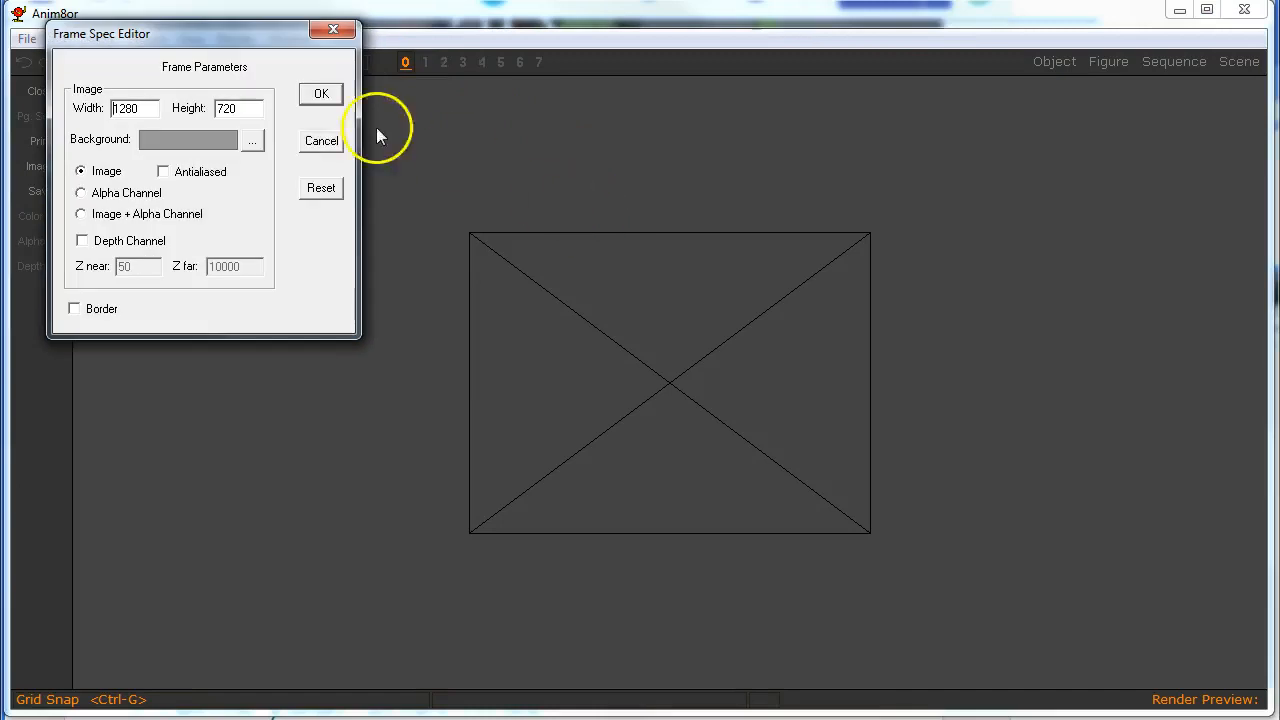
left_click(318, 93)
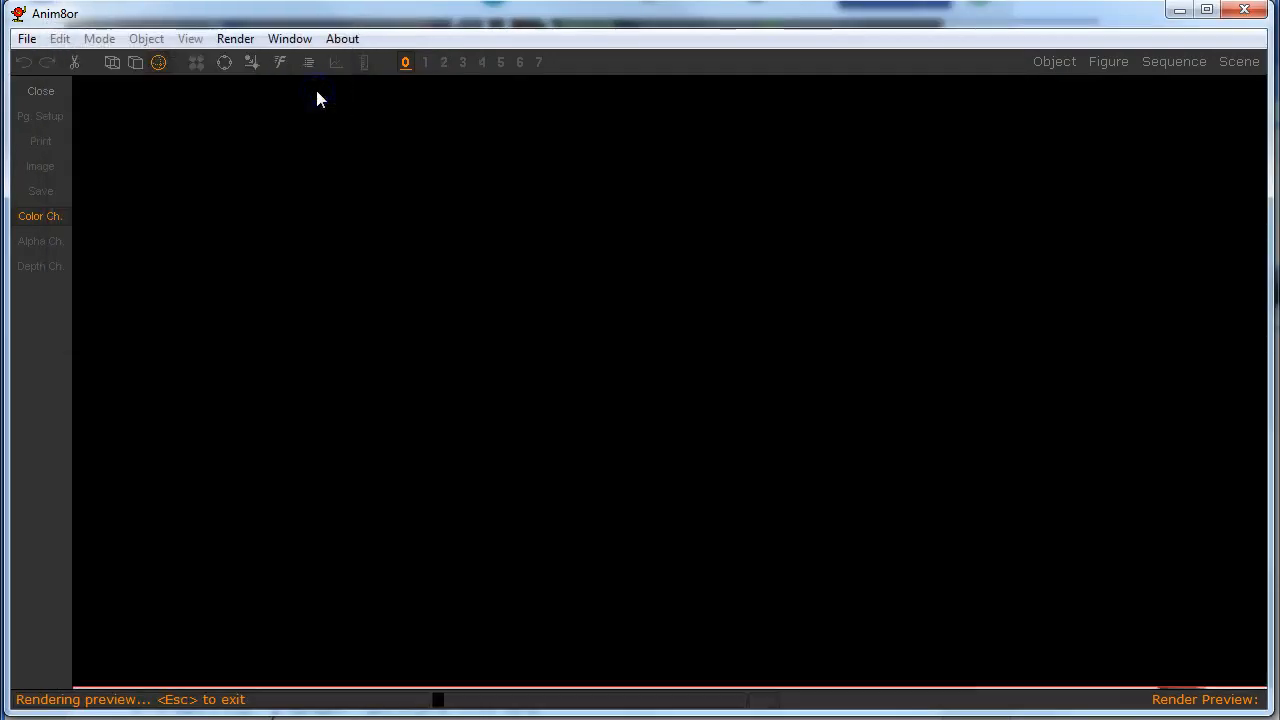